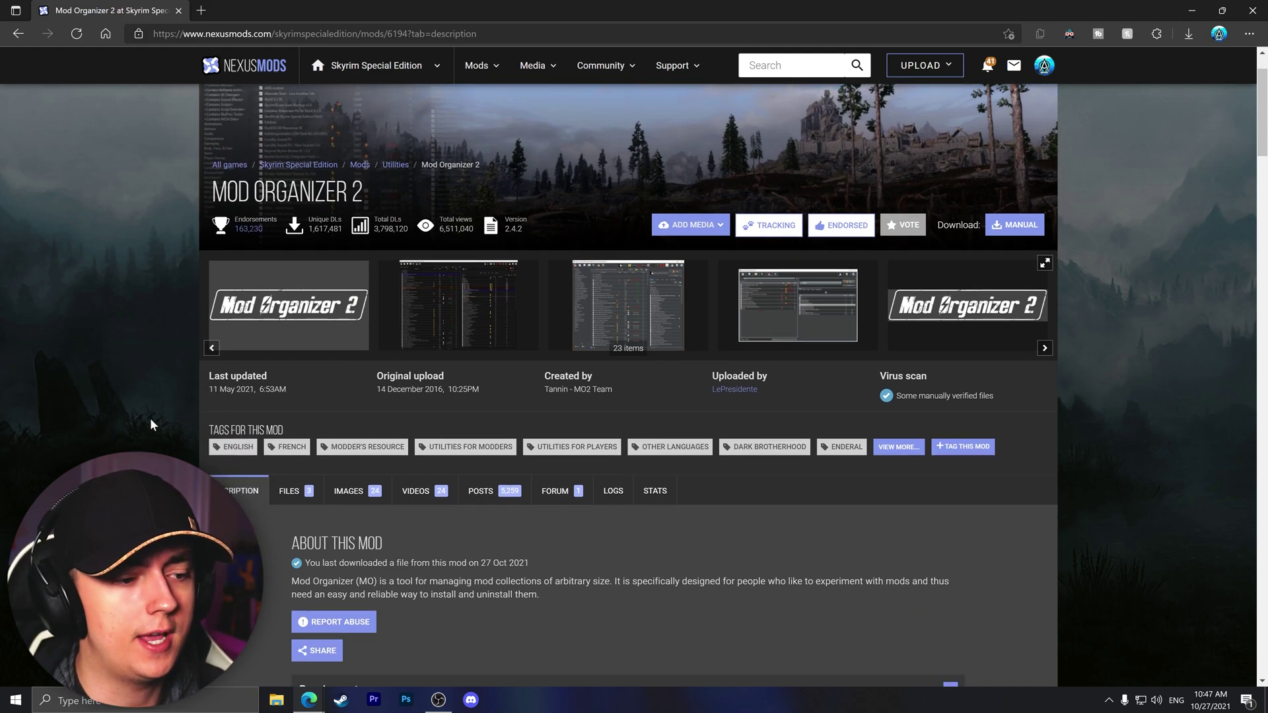
# - Download the Mod Organizer 2 main file manually from the mod's files and save the installer in the Downloads folder
pyautogui.scroll(-3, 154, 406)
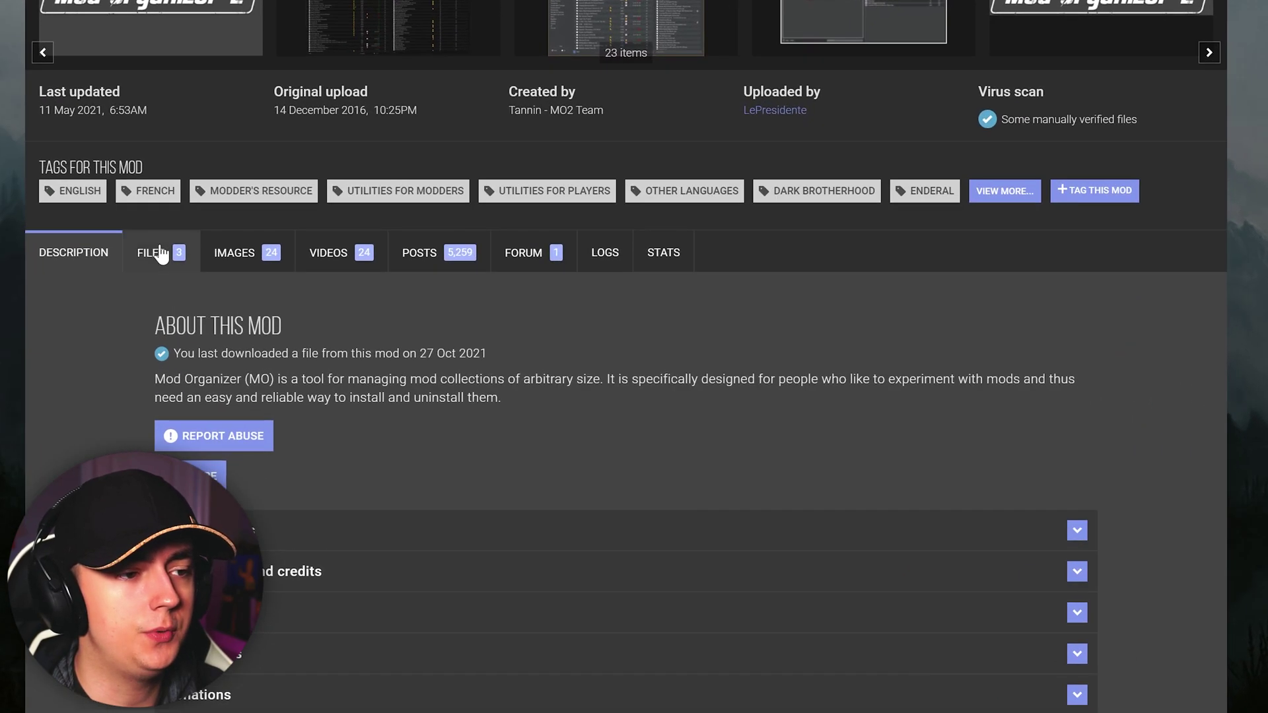
pyautogui.click(293, 290)
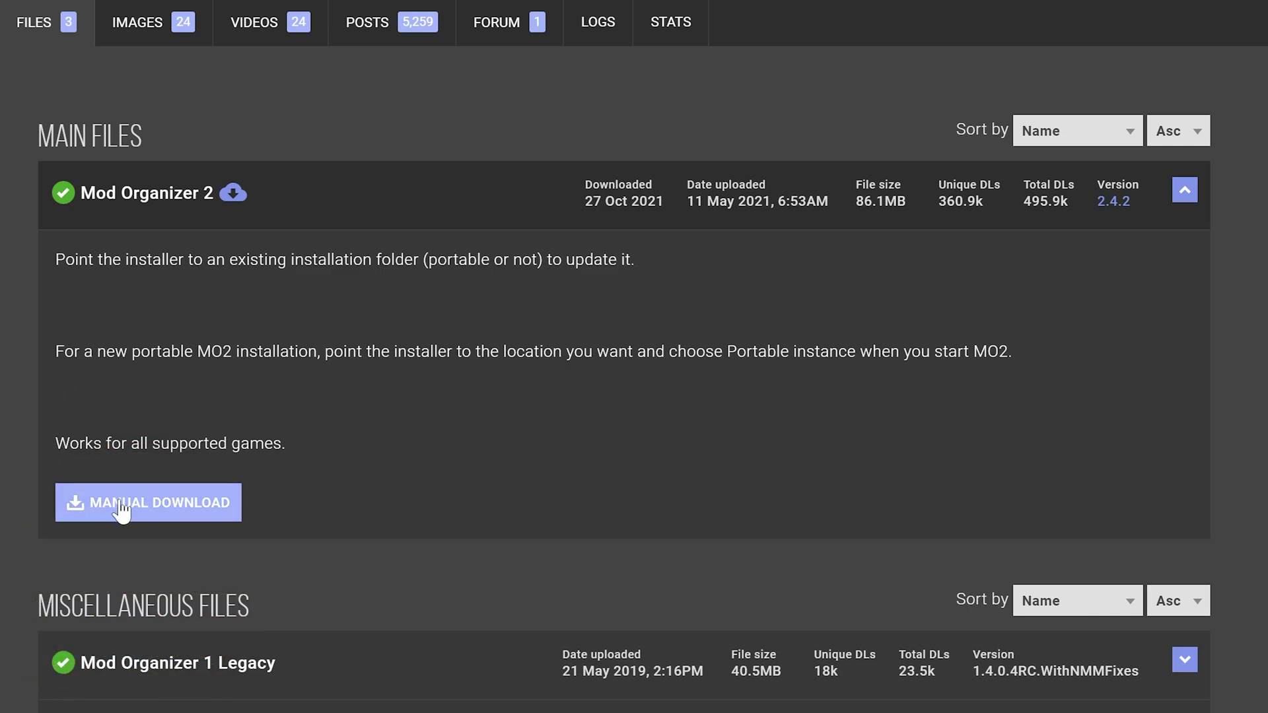
pyautogui.click(122, 504)
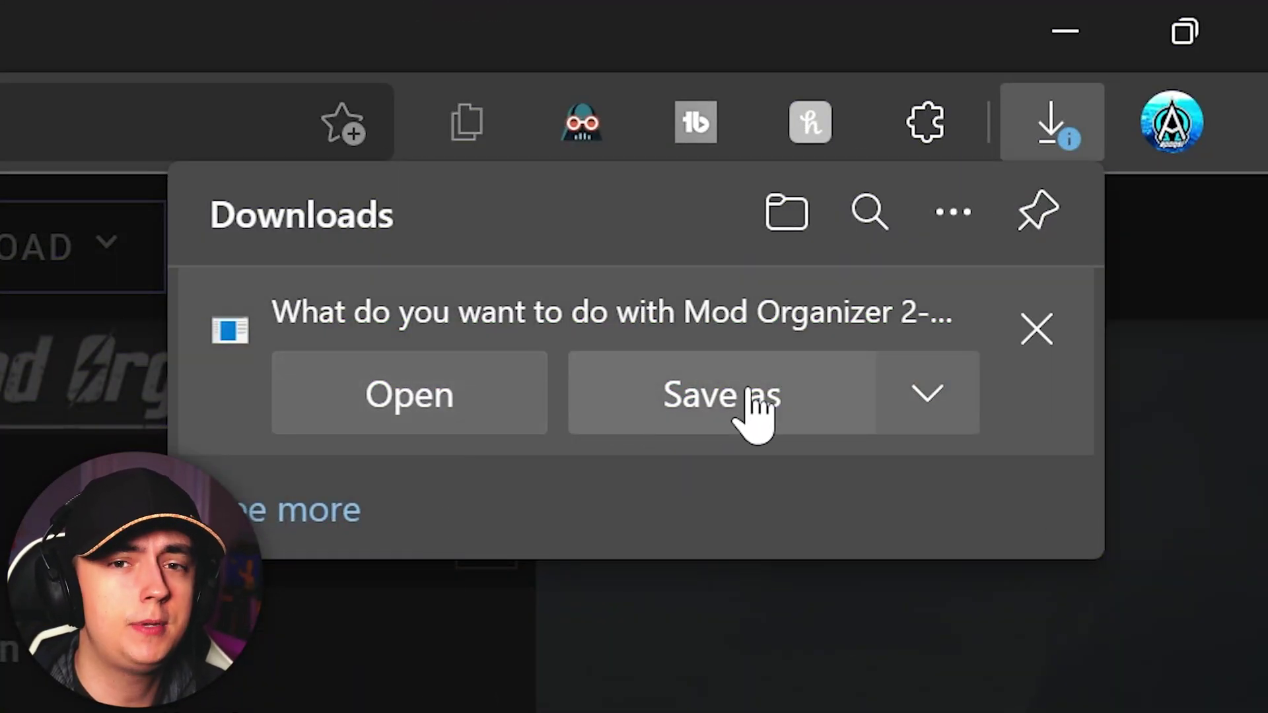
pyautogui.click(753, 409)
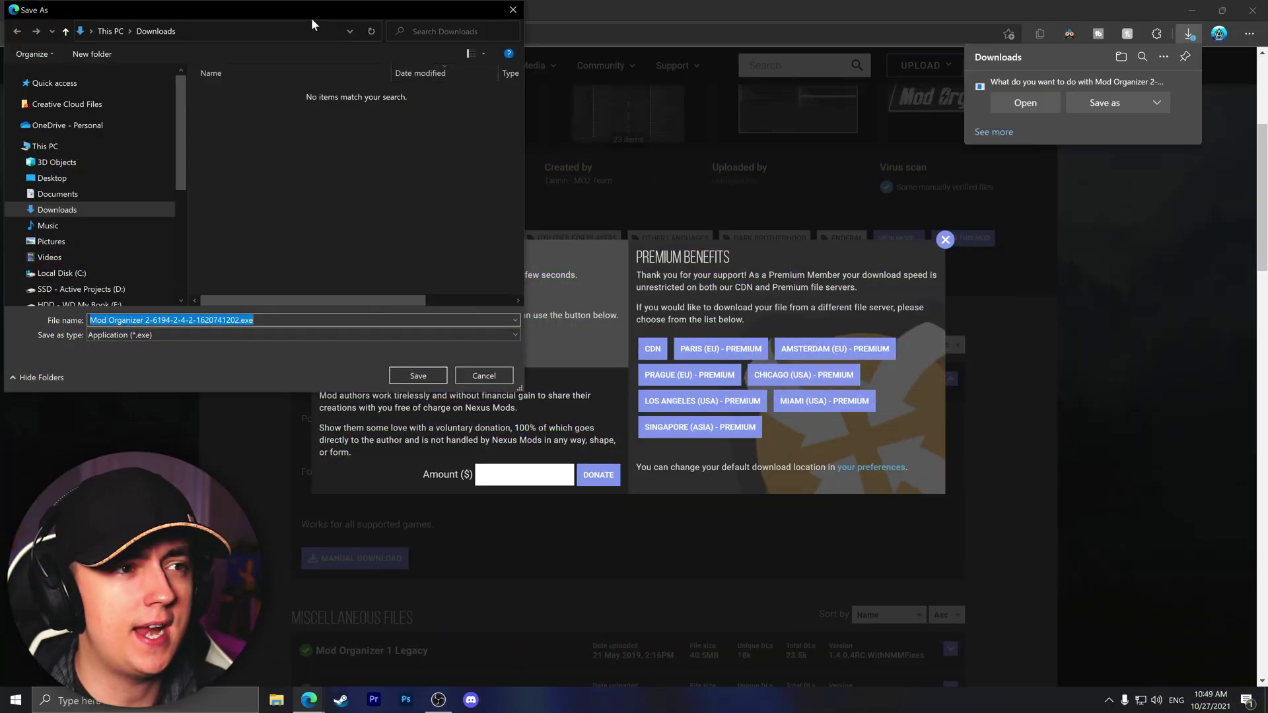
pyautogui.moveTo(311, 17); pyautogui.dragTo(663, 144)
pyautogui.click(459, 333)
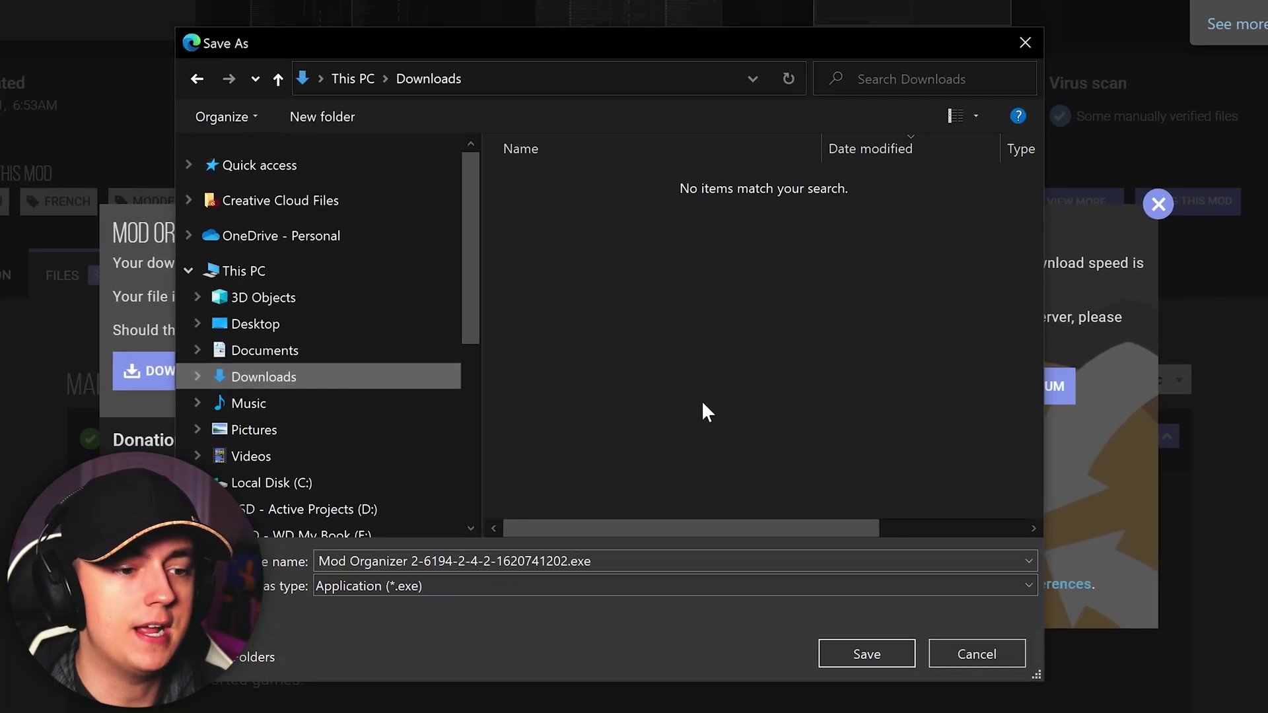
pyautogui.click(856, 648)
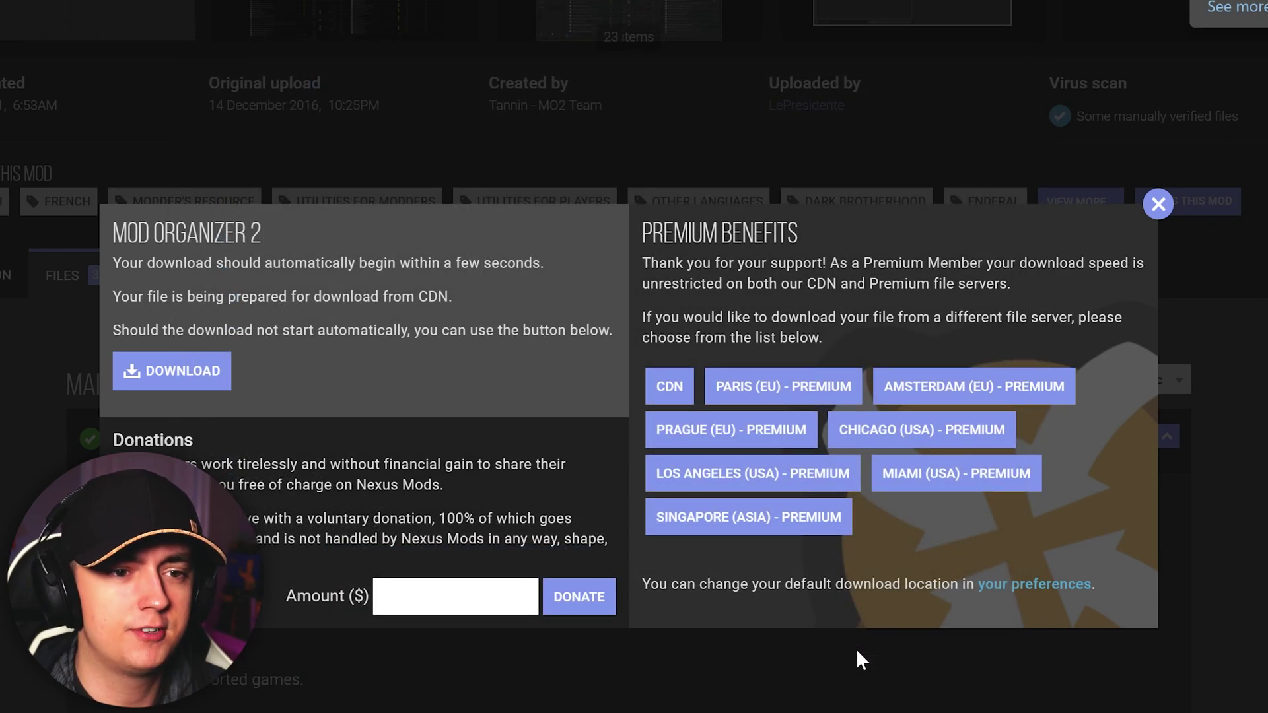
# - Switch to File Explorer, run the Mod Organizer installer from the Downloads folder and allow it to make changes to the device
pyautogui.click(280, 702)
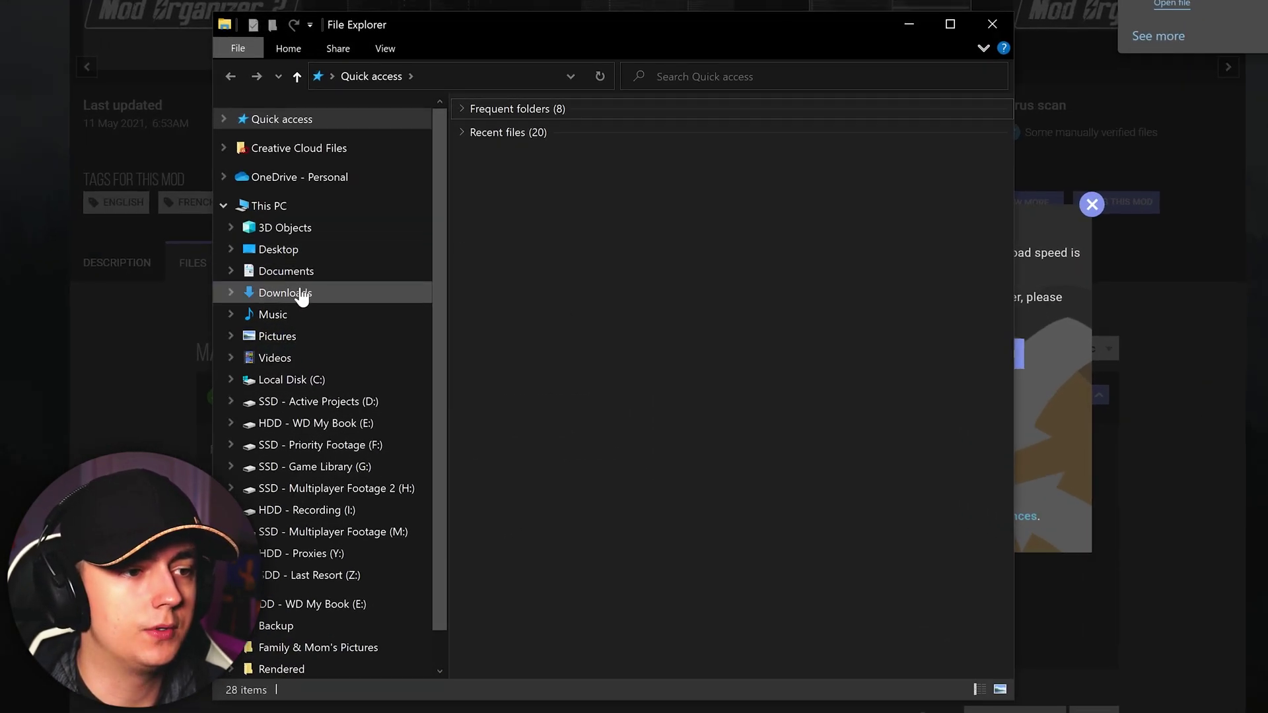
pyautogui.click(302, 294)
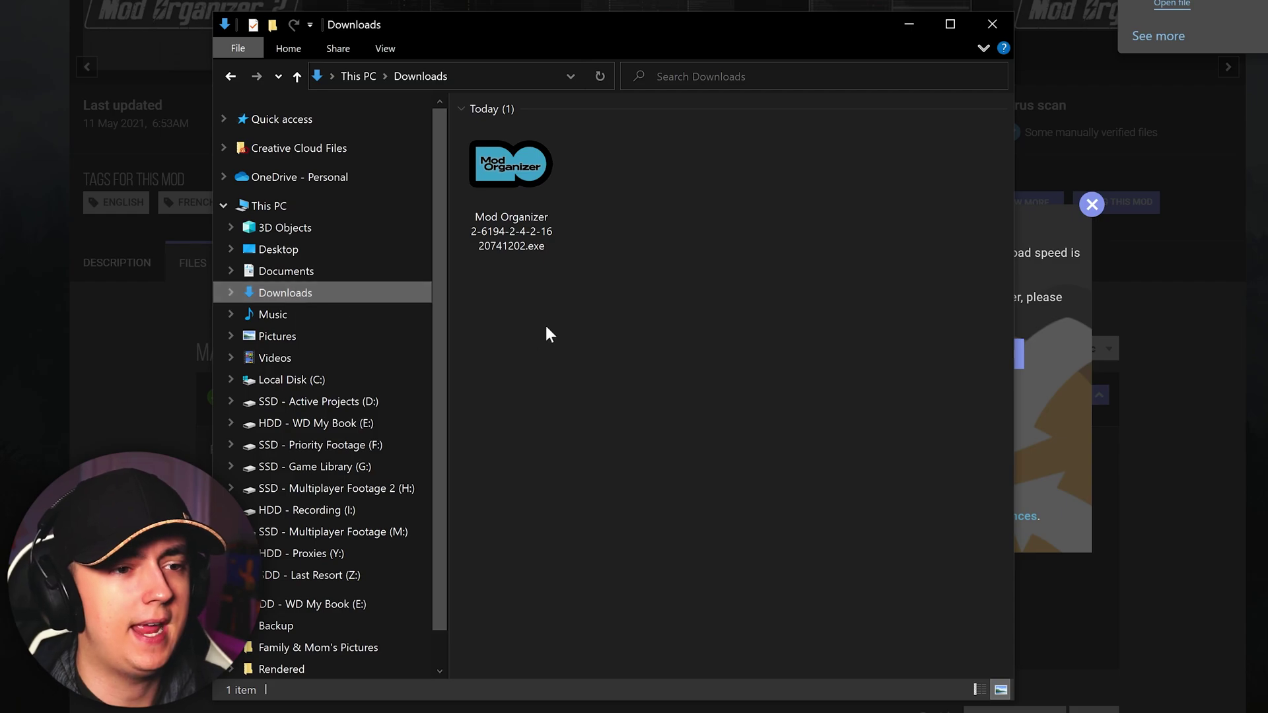
pyautogui.click(506, 207)
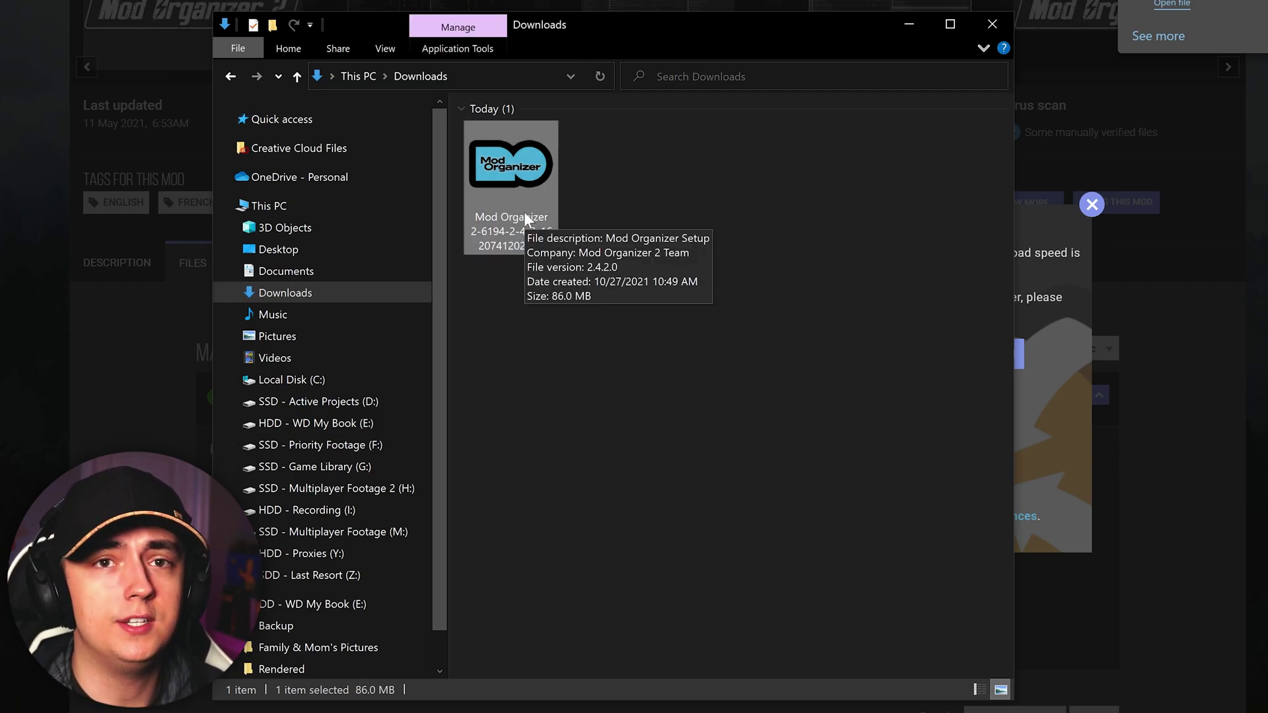
pyautogui.doubleClick(524, 211)
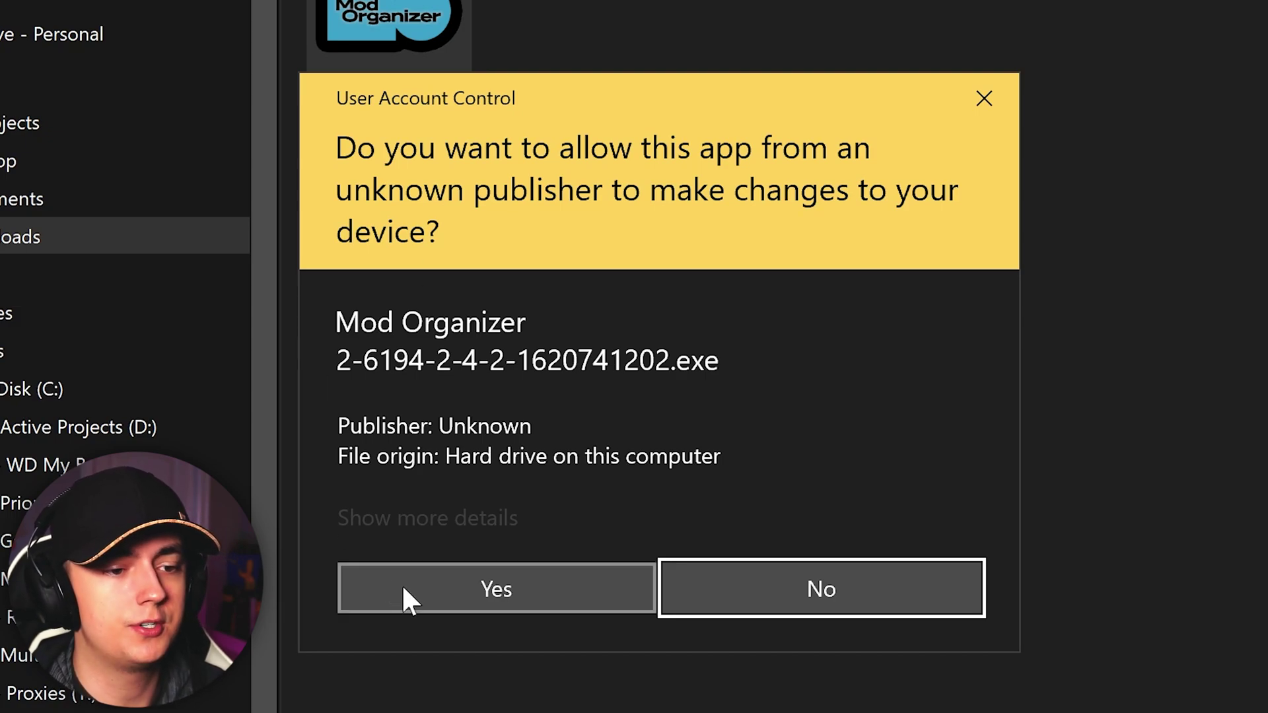
pyautogui.click(478, 592)
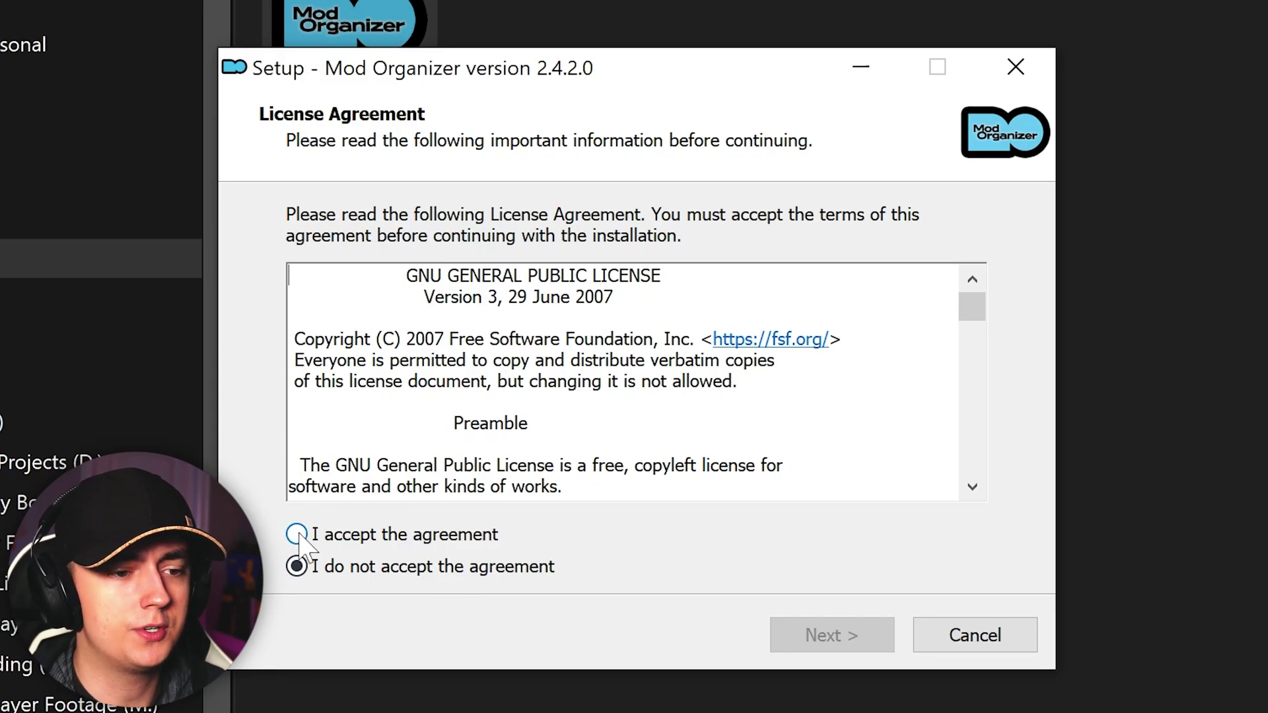
# - Look through the license text, accept the agreement and continue to the destination choice
pyautogui.click(296, 534)
pyautogui.moveTo(974, 315); pyautogui.dragTo(973, 462)
pyautogui.click(829, 636)
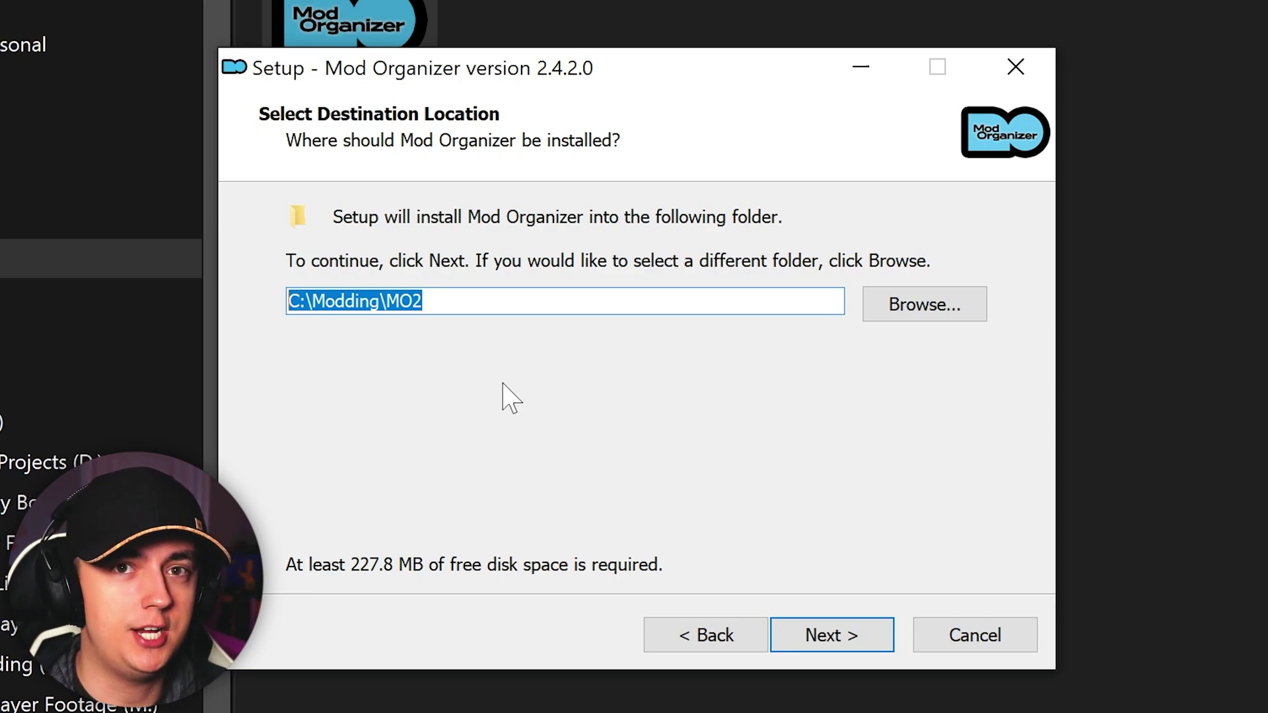
# - Browse for the install location and create a new folder named Modding on the SSD - Game Library (G:) drive
pyautogui.press('Tab')
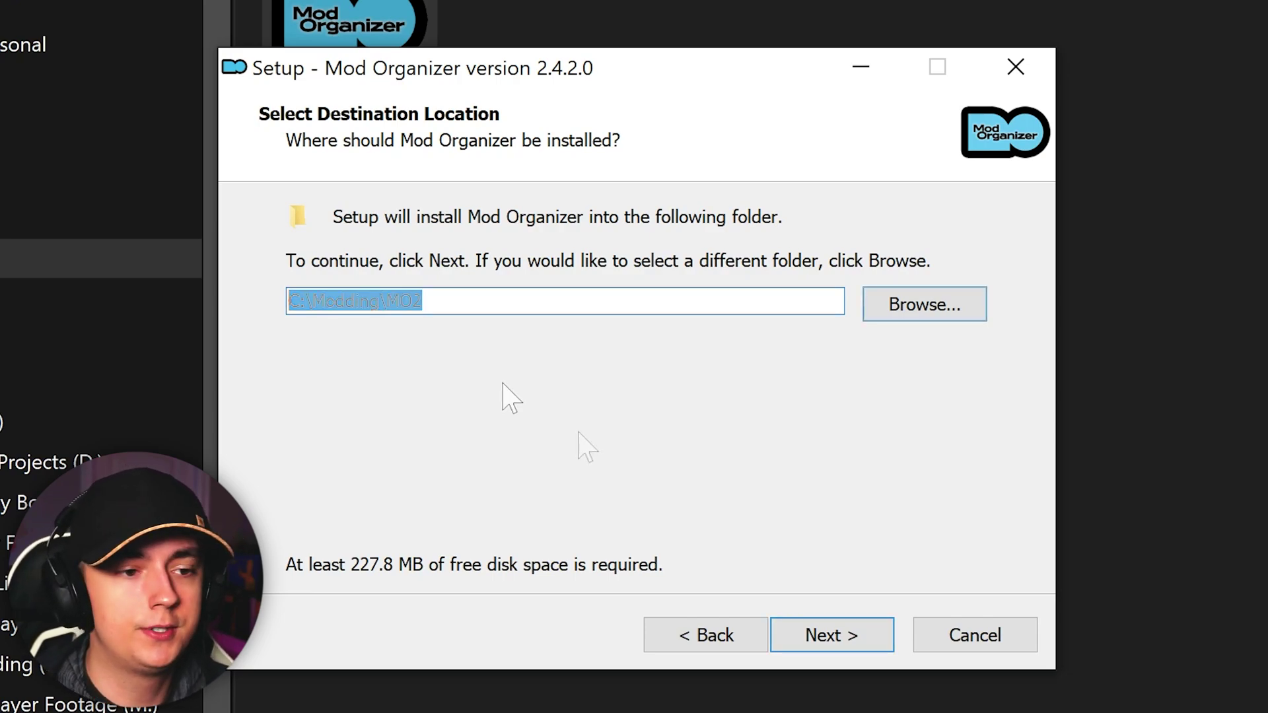
pyautogui.click(903, 315)
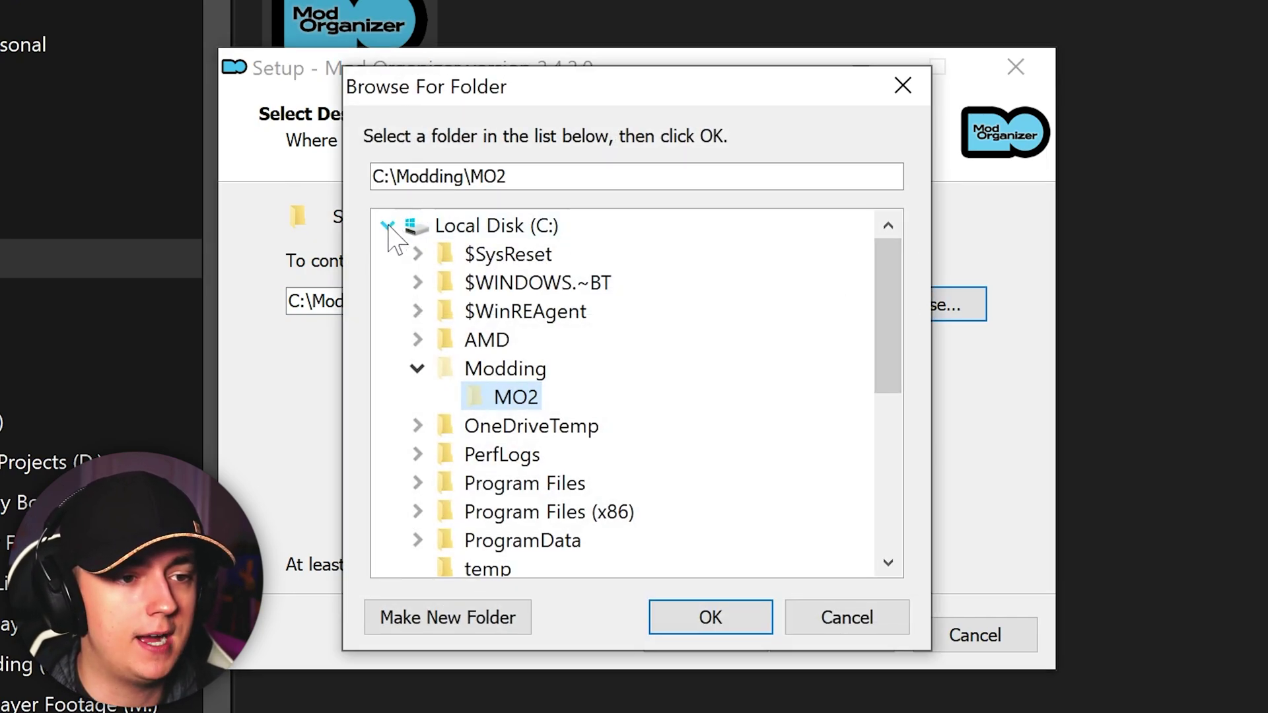
pyautogui.click(388, 227)
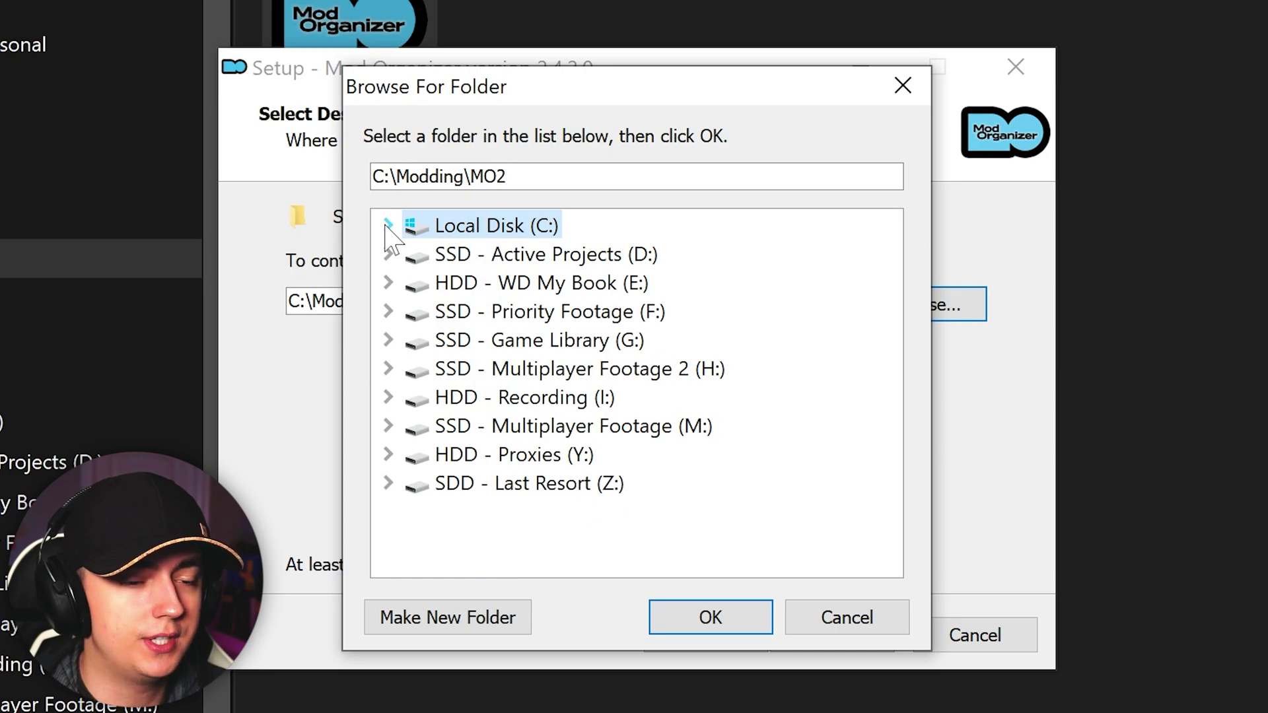
pyautogui.click(439, 343)
pyautogui.click(388, 341)
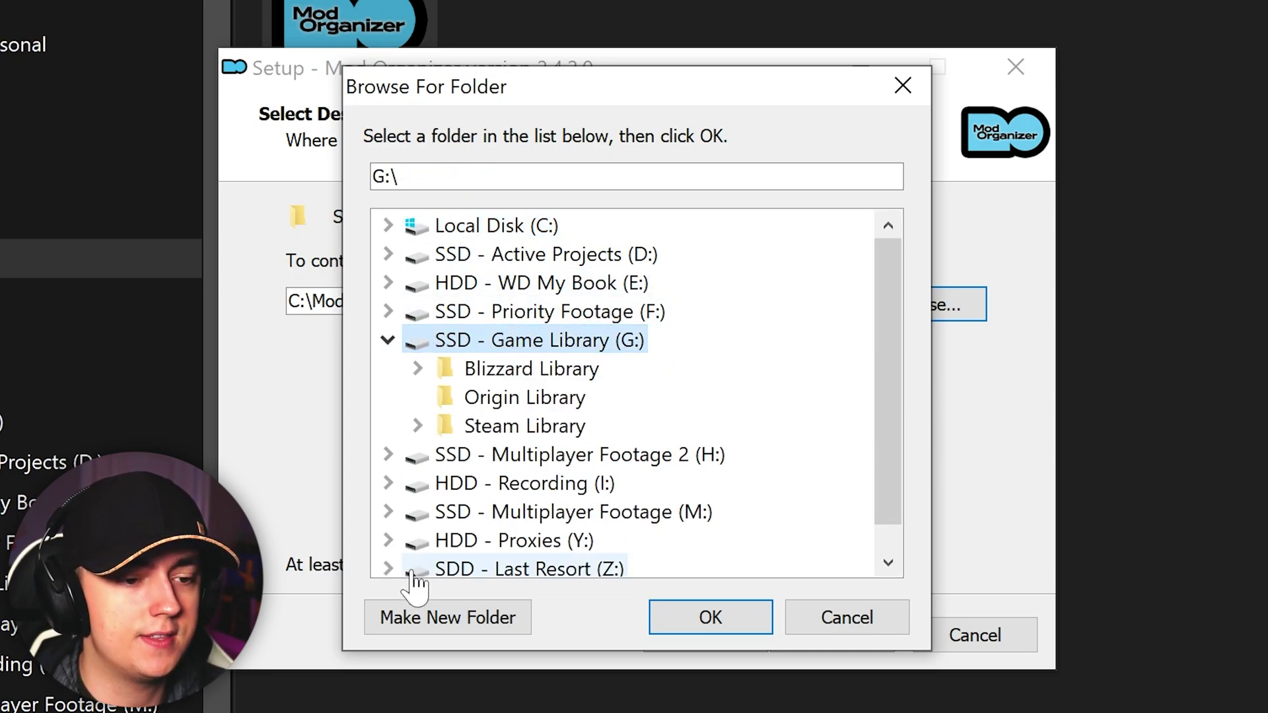
pyautogui.click(433, 621)
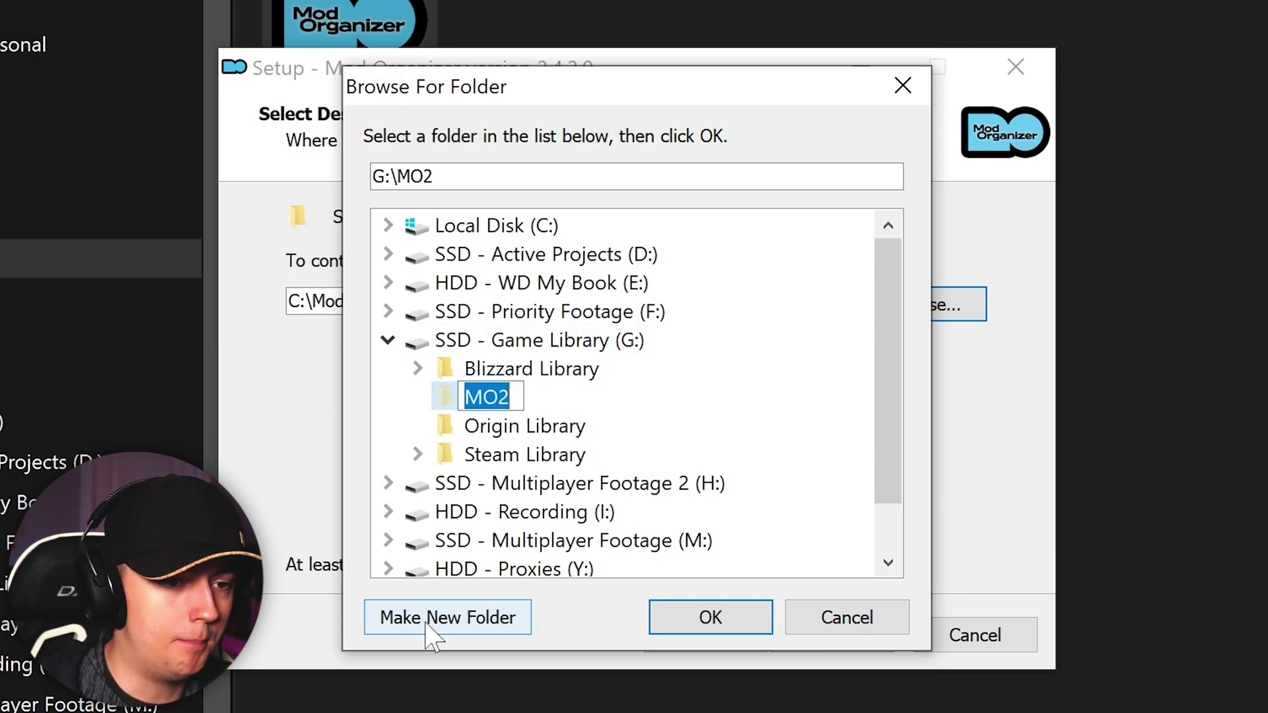
pyautogui.write('Modding')
pyautogui.press('Return')
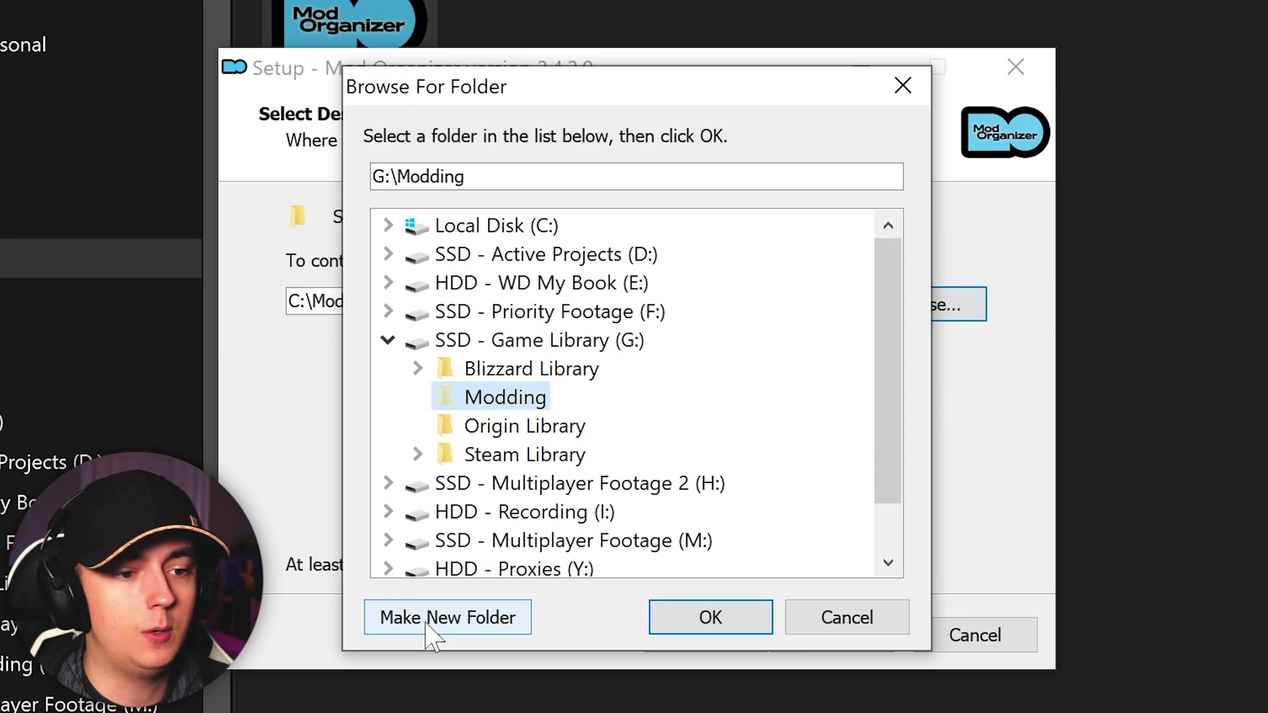
# - Create an MO2 folder inside Modding and confirm G:\Modding\MO2 as the install destination
pyautogui.click(433, 620)
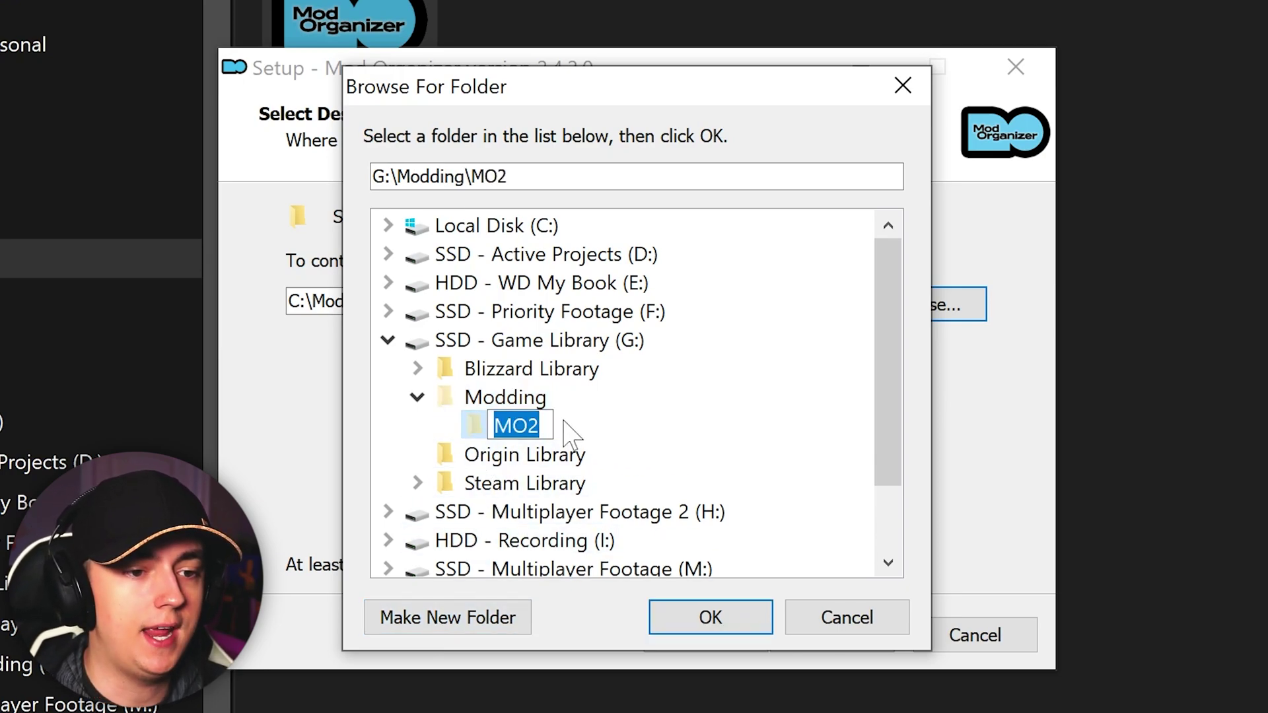
pyautogui.press('Return')
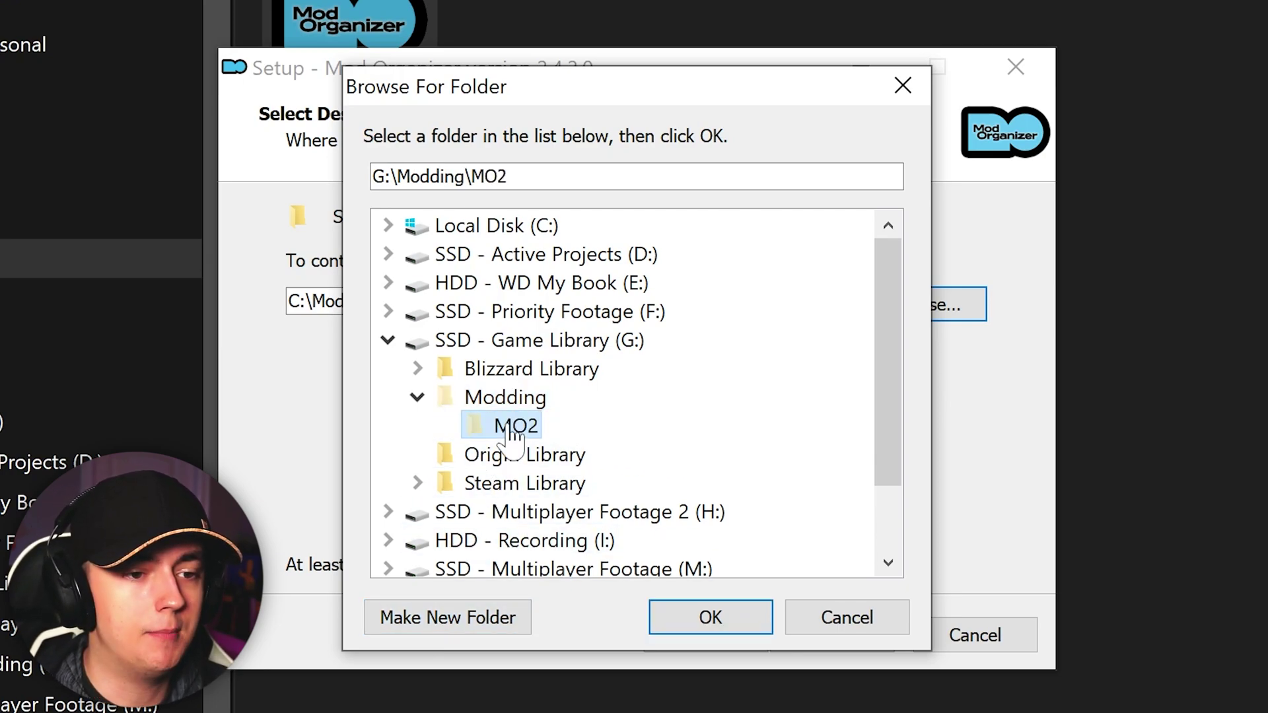
pyautogui.click(692, 620)
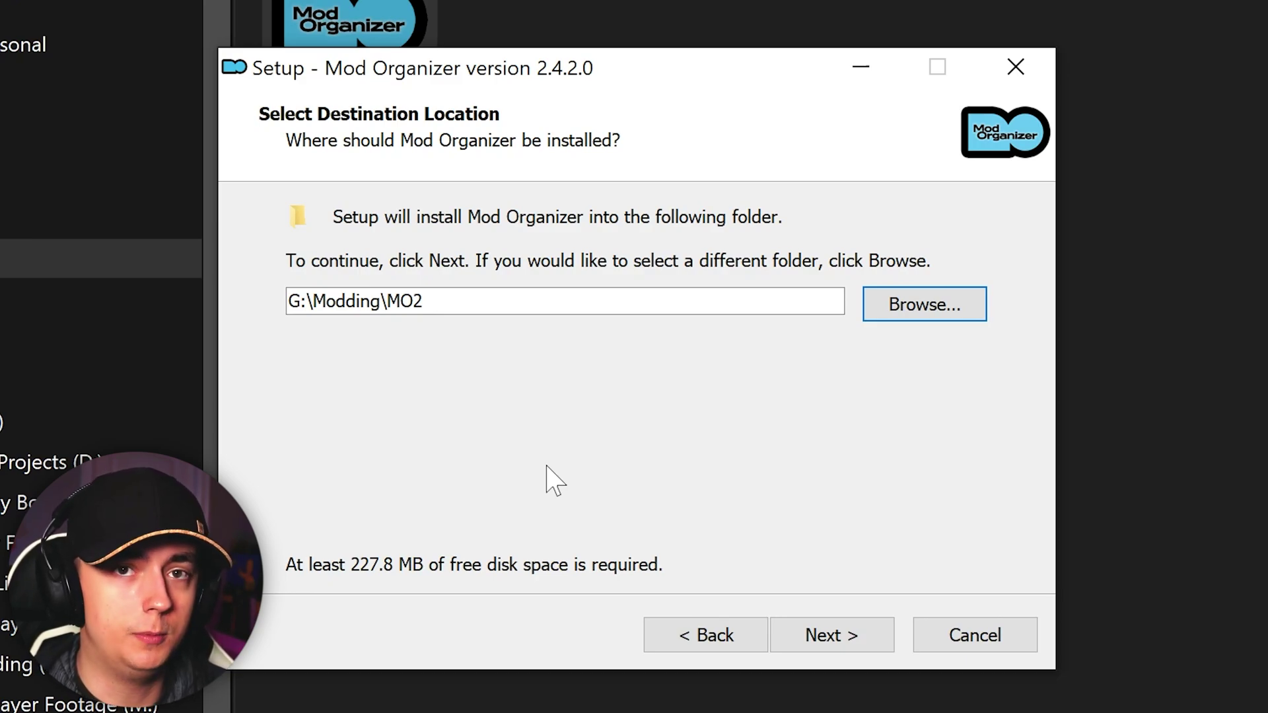
pyautogui.click(841, 637)
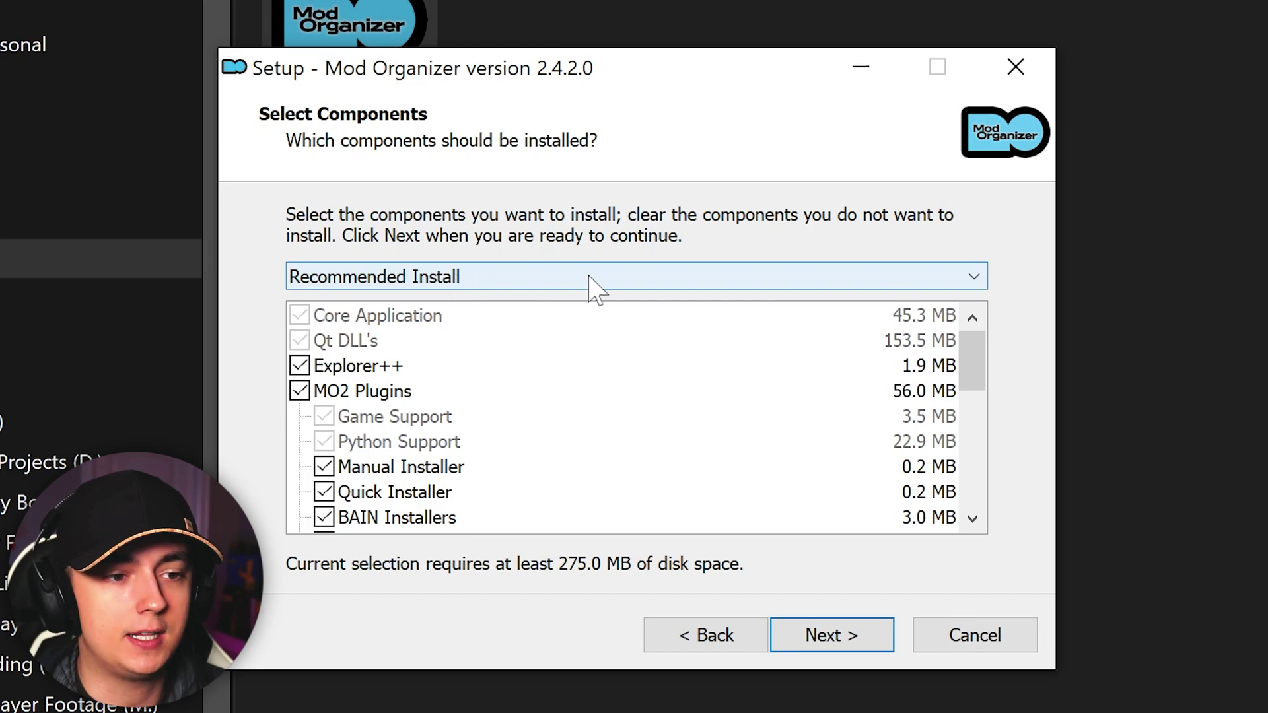
# - Keep the Recommended Install components and accept Mod Organizer as the Start Menu folder
pyautogui.moveTo(977, 363); pyautogui.dragTo(1001, 330)
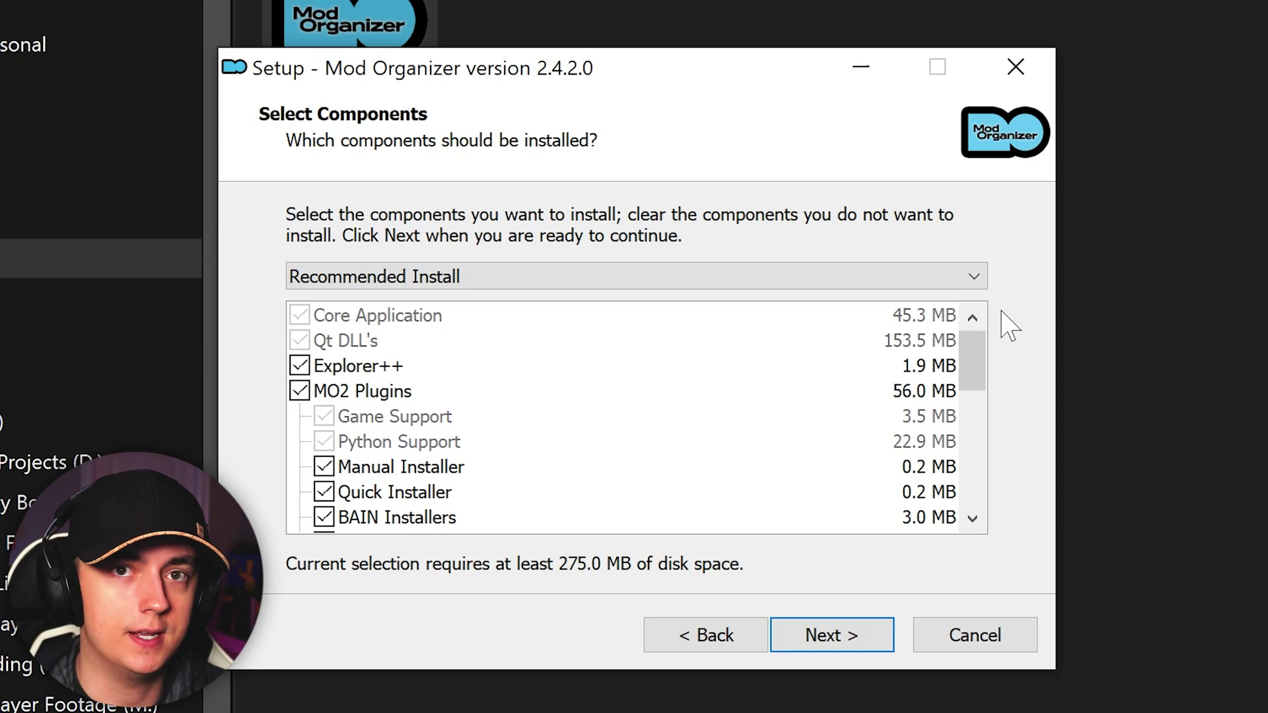
pyautogui.click(833, 644)
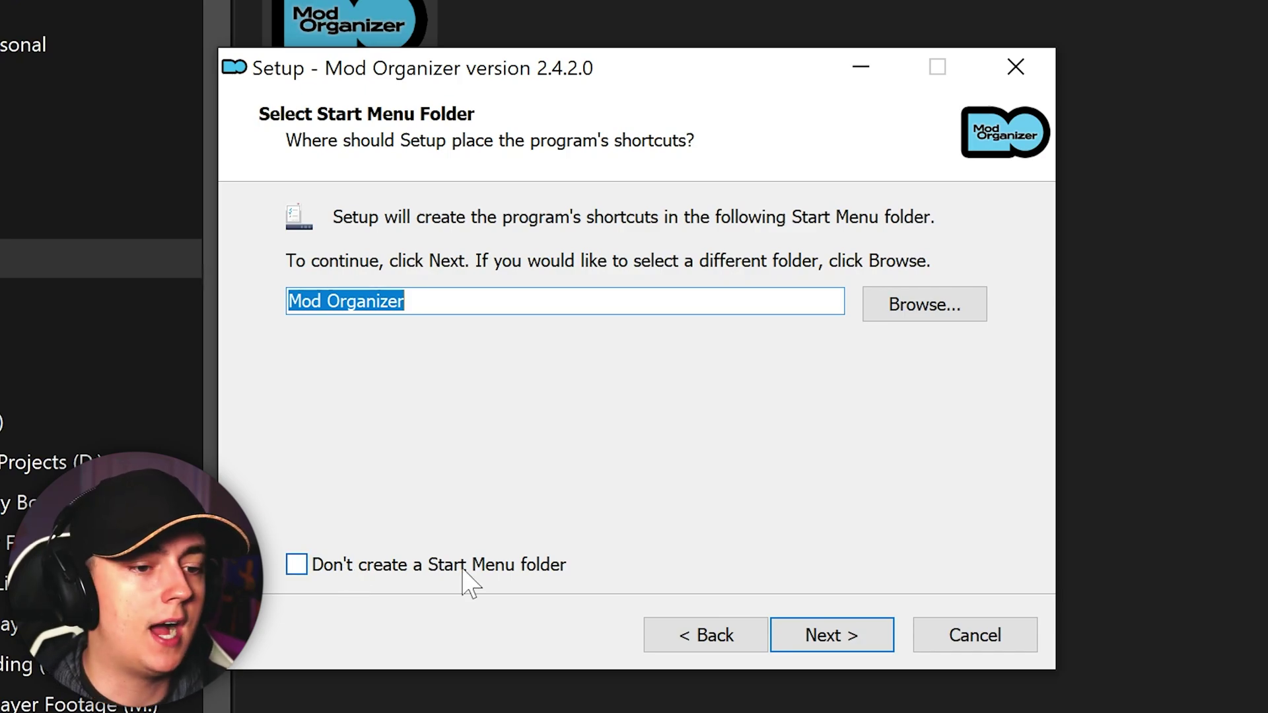
pyautogui.click(865, 640)
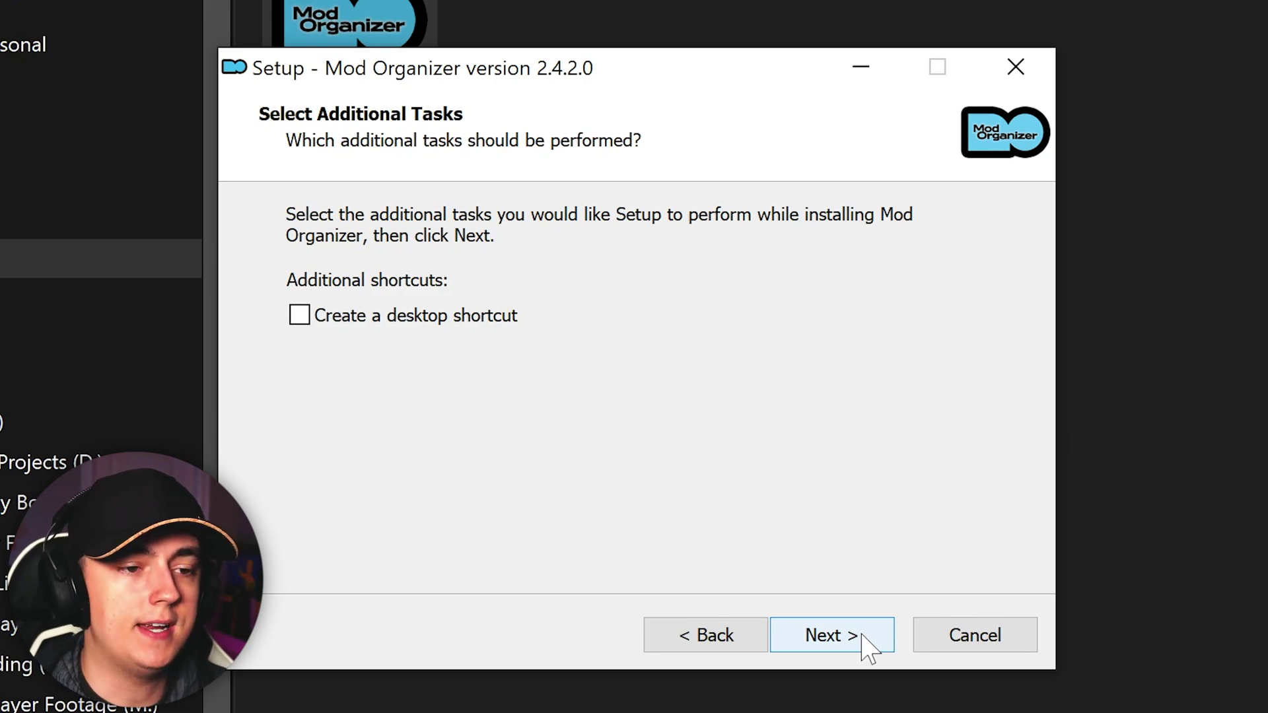
# - Enable the creation of a desktop shortcut and run the Mod Organizer installation
pyautogui.click(343, 317)
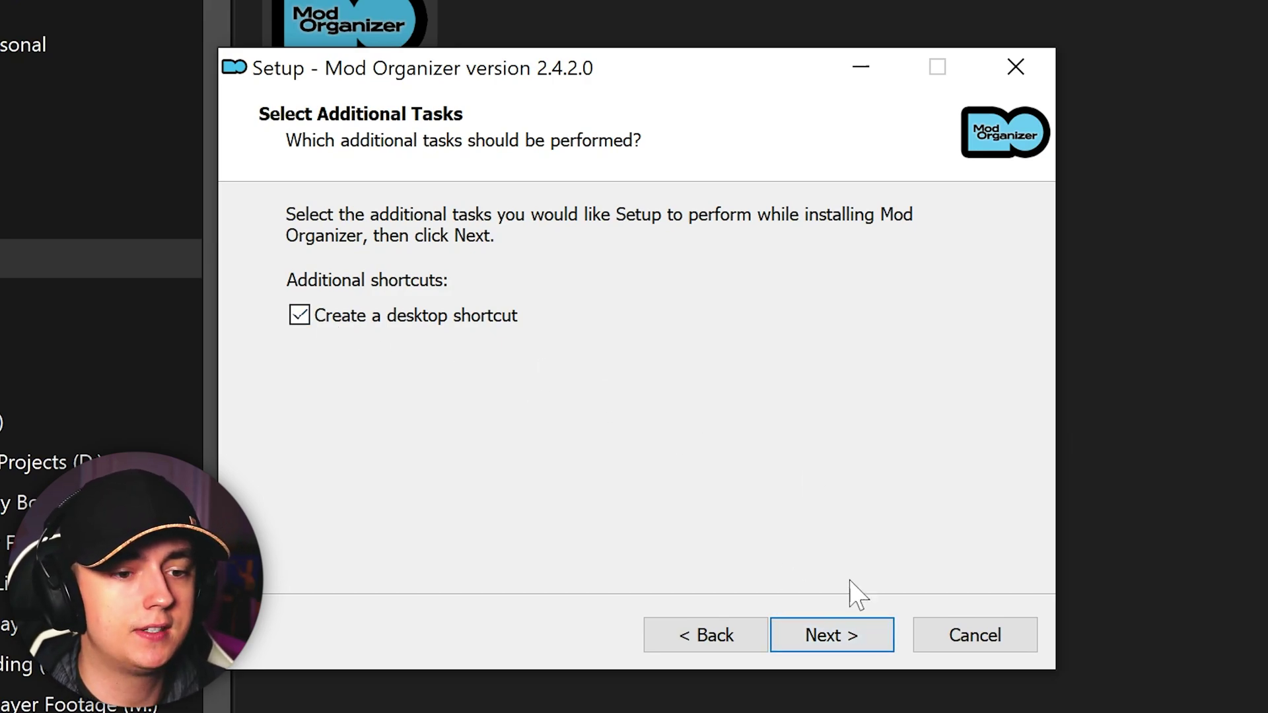
pyautogui.click(833, 637)
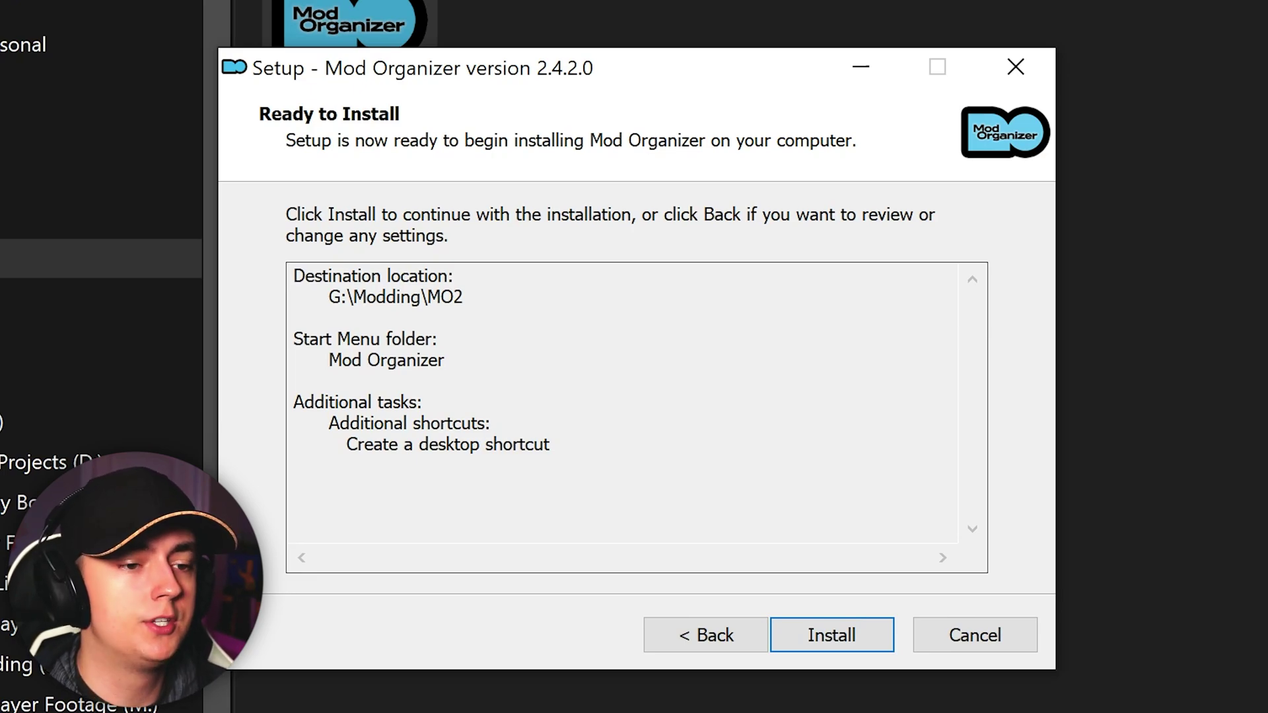
pyautogui.click(850, 639)
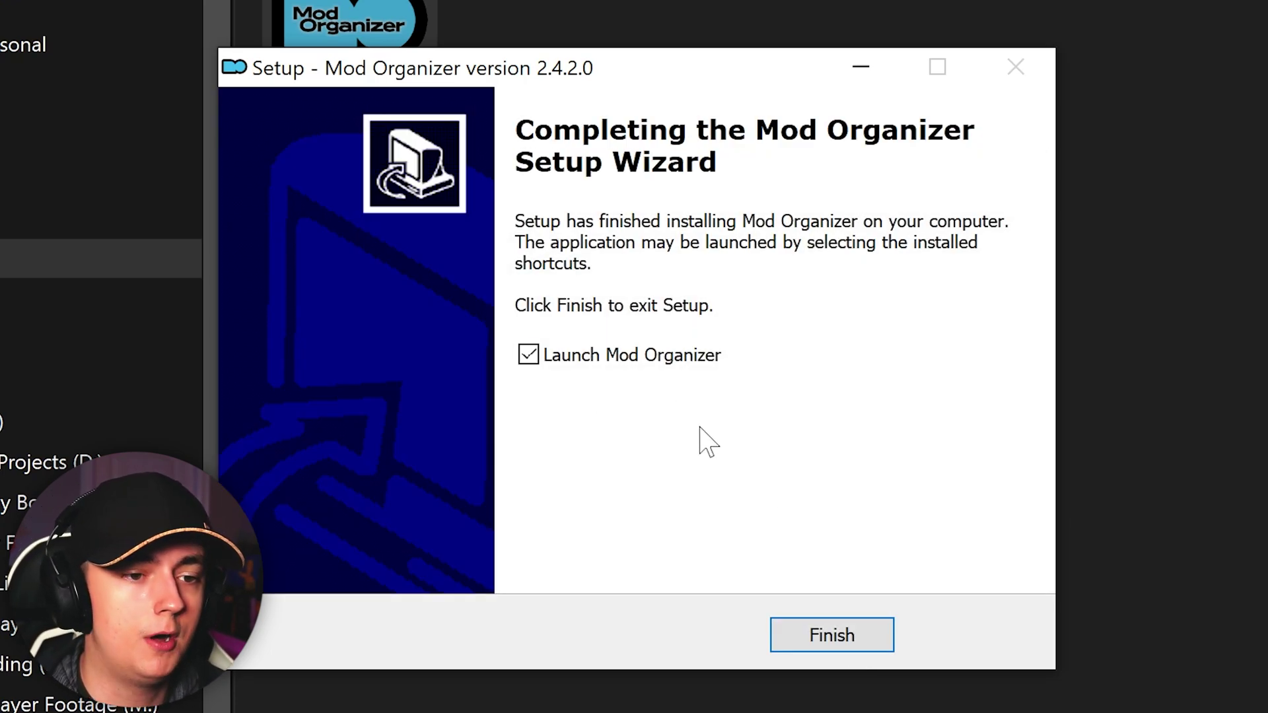
# - Finish the setup with Mod Organizer launching, and choose to create a global instance
pyautogui.click(840, 635)
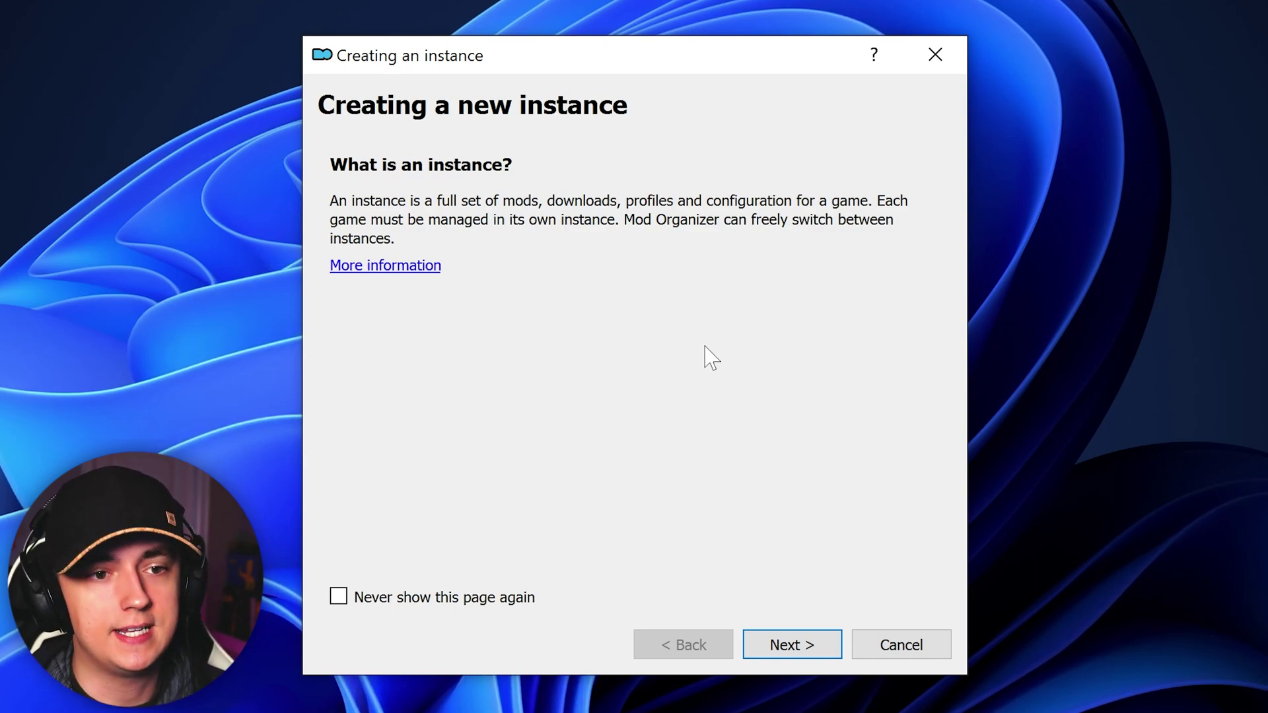
pyautogui.click(795, 647)
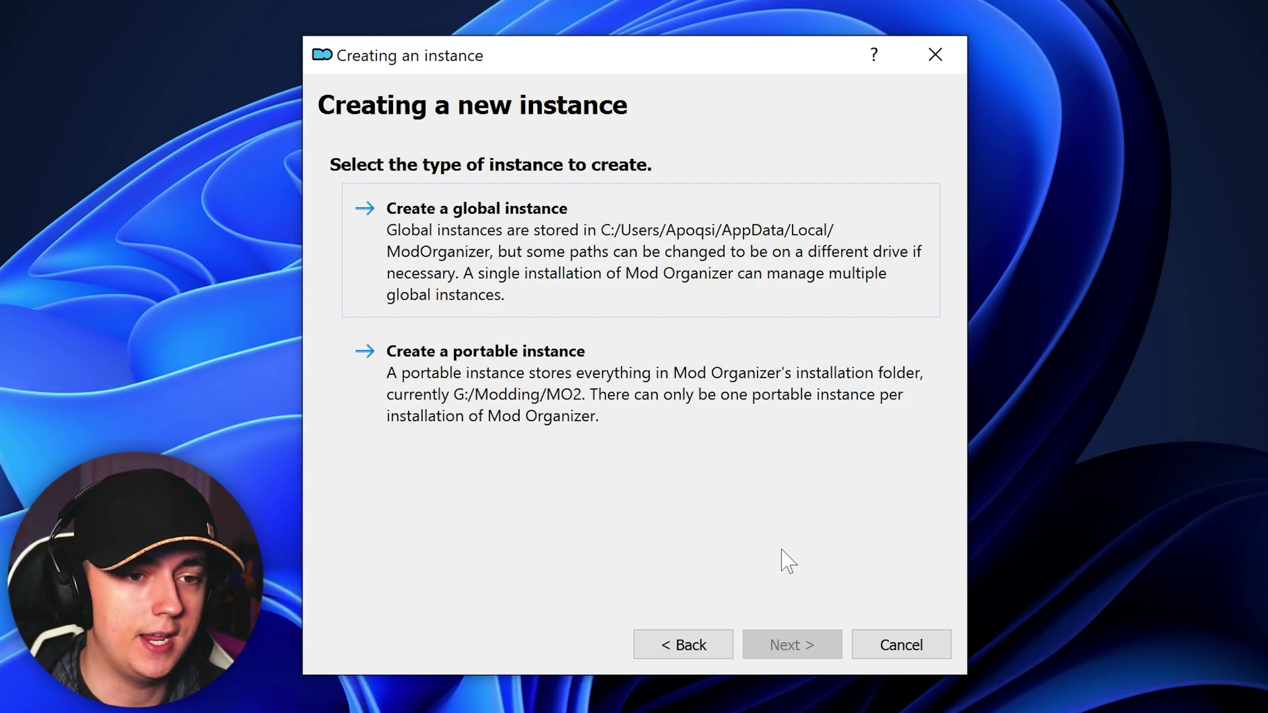
pyautogui.click(513, 246)
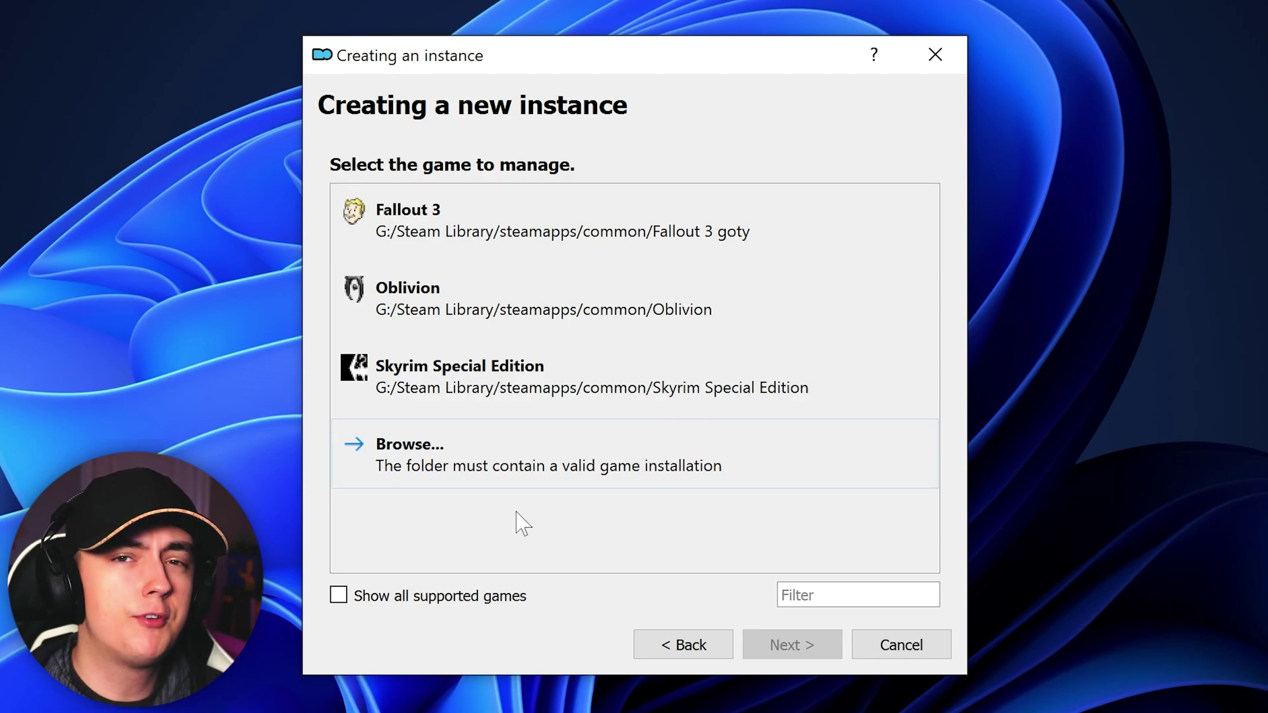
pyautogui.click(486, 454)
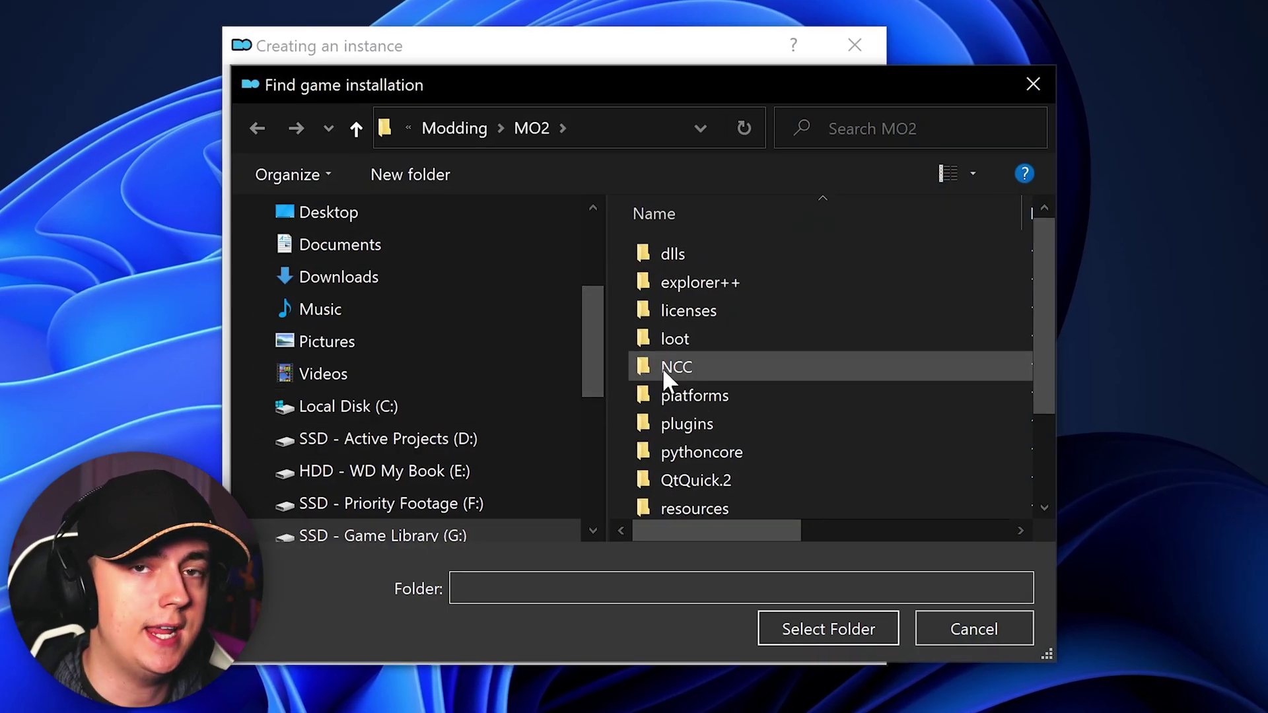
pyautogui.click(464, 538)
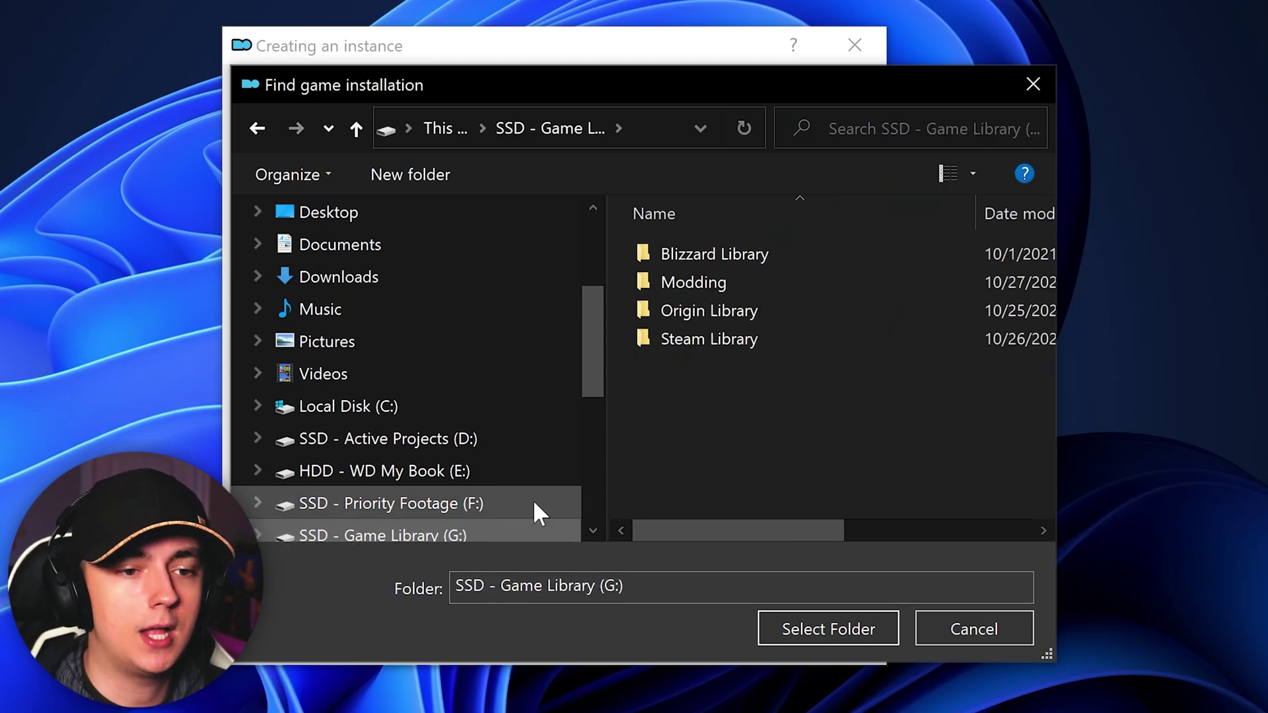
pyautogui.doubleClick(750, 336)
pyautogui.doubleClick(734, 256)
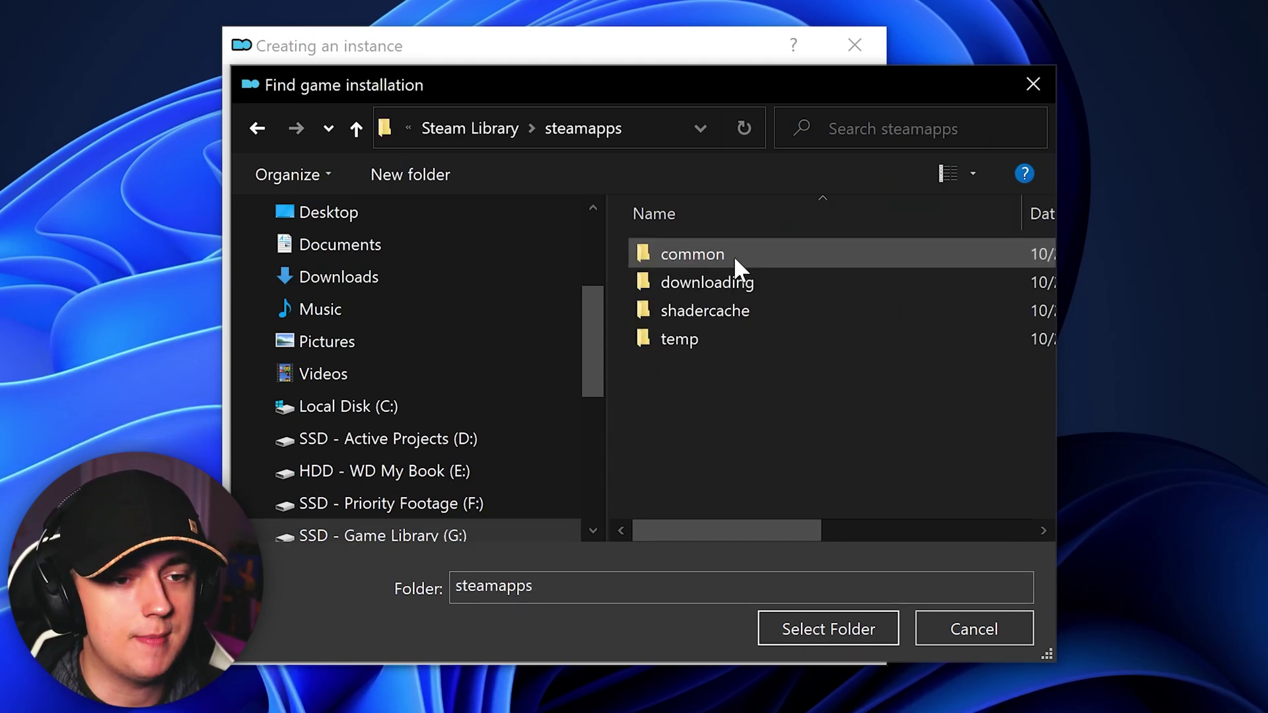
pyautogui.doubleClick(727, 257)
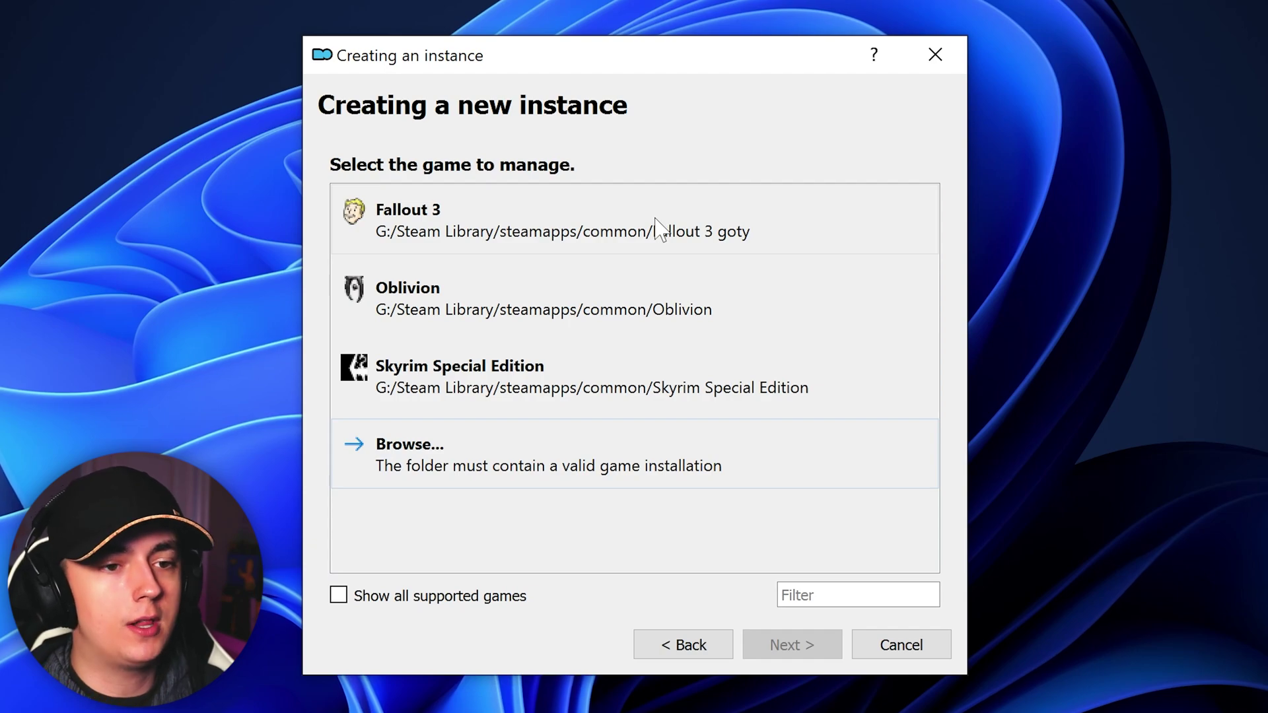
# - Choose Fallout 3 in its Game Of The Year edition as the managed game and accept Fallout 3 as the instance name
pyautogui.click(703, 228)
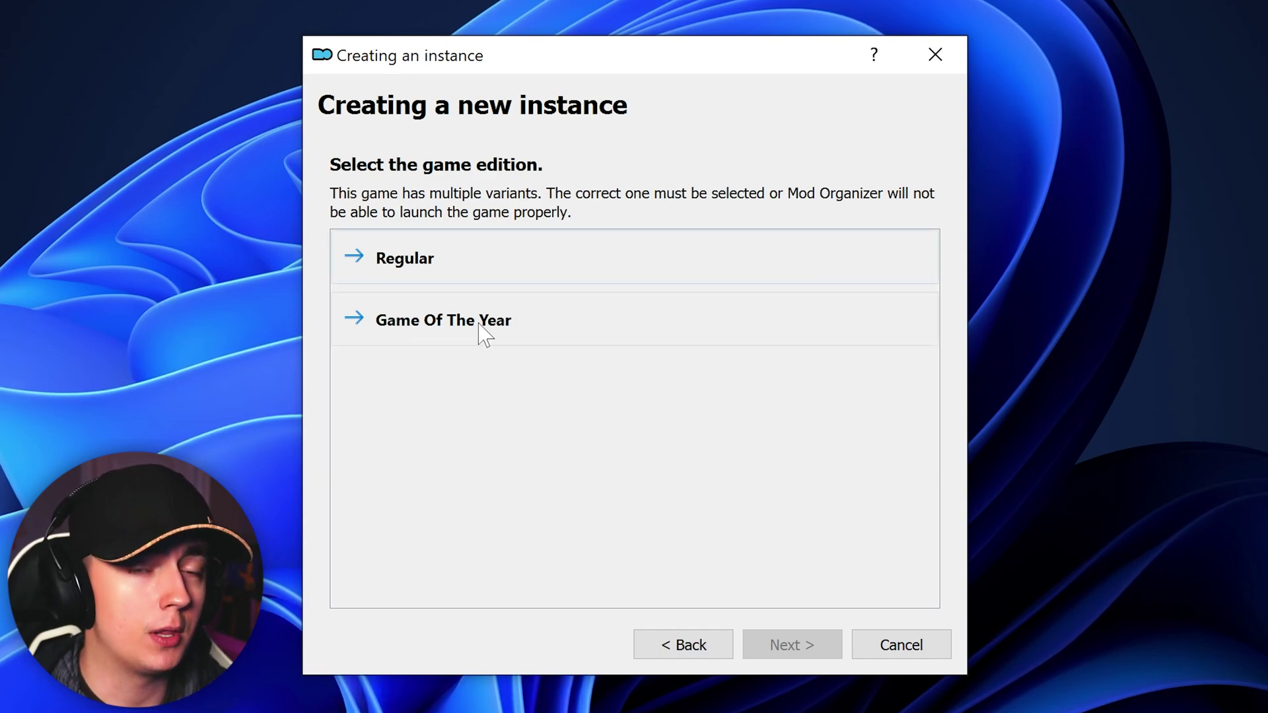
pyautogui.click(540, 334)
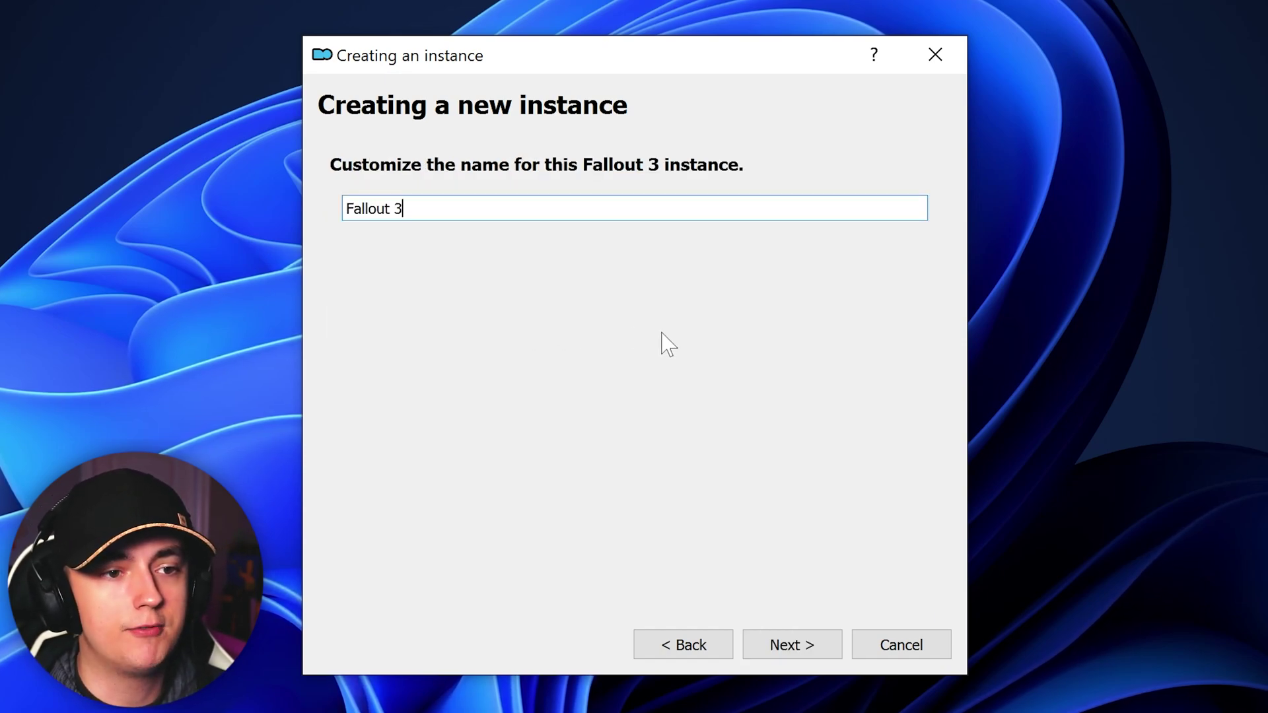
pyautogui.click(790, 650)
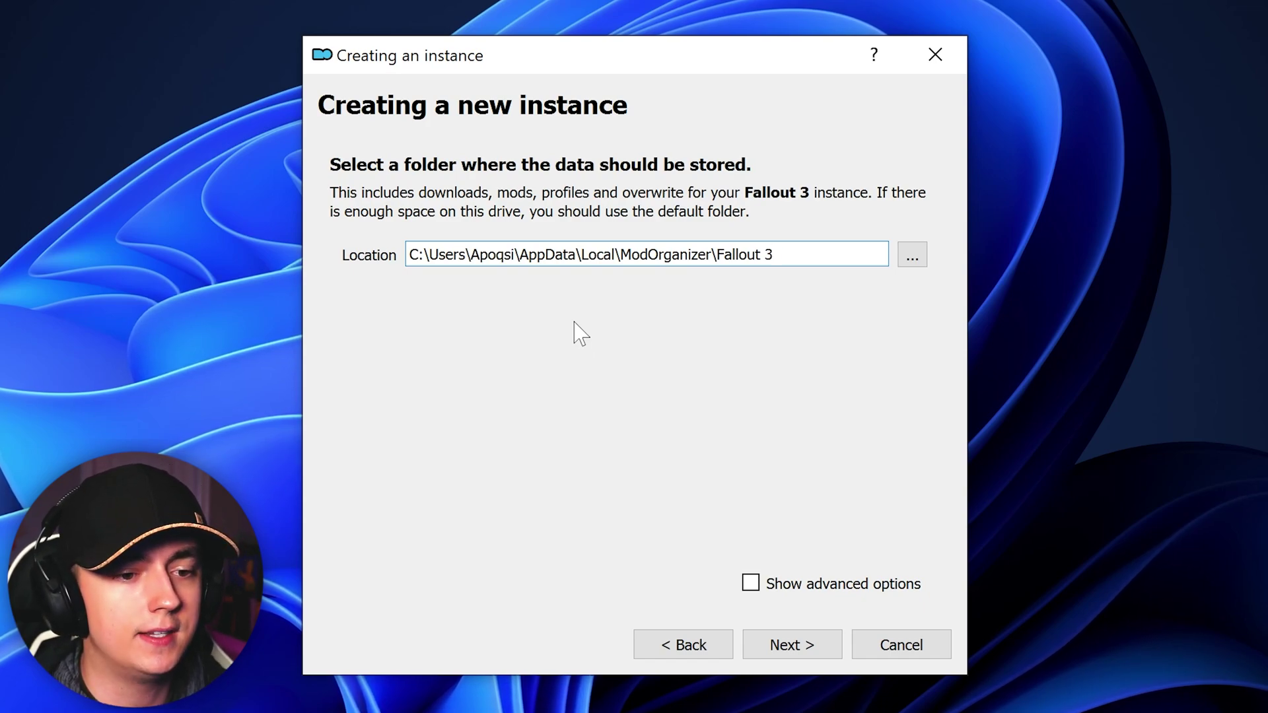
# - Show the advanced storage options and browse to the Modding folder for the instance's base directory
pyautogui.click(751, 586)
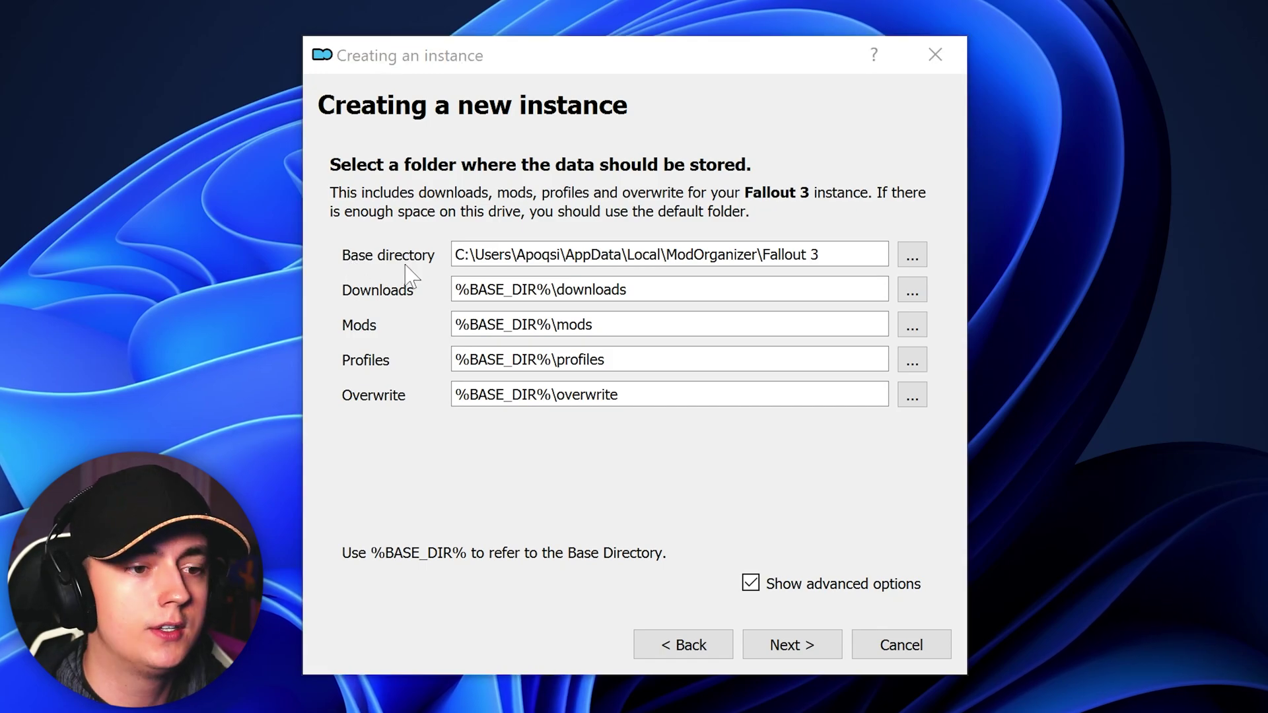
pyautogui.click(912, 256)
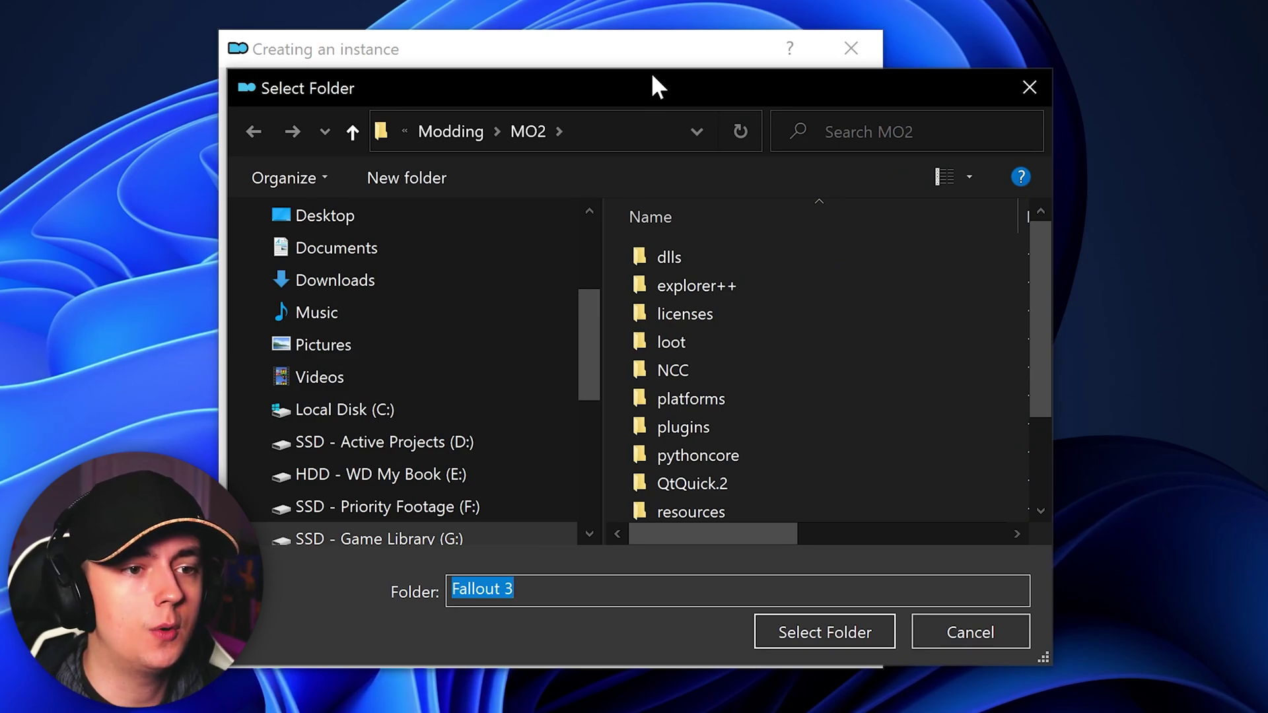
pyautogui.click(460, 132)
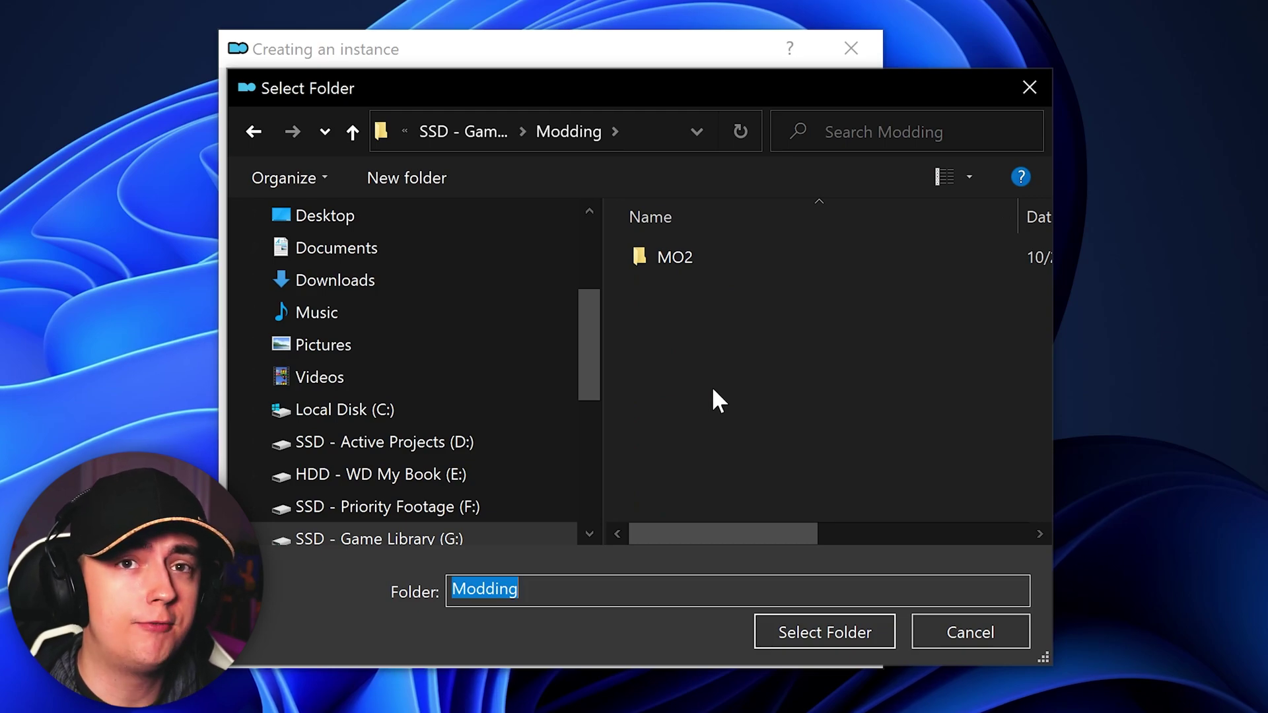
# - Create a folder named "MO2 - Fallout 3" inside the Modding folder
pyautogui.click(690, 355)
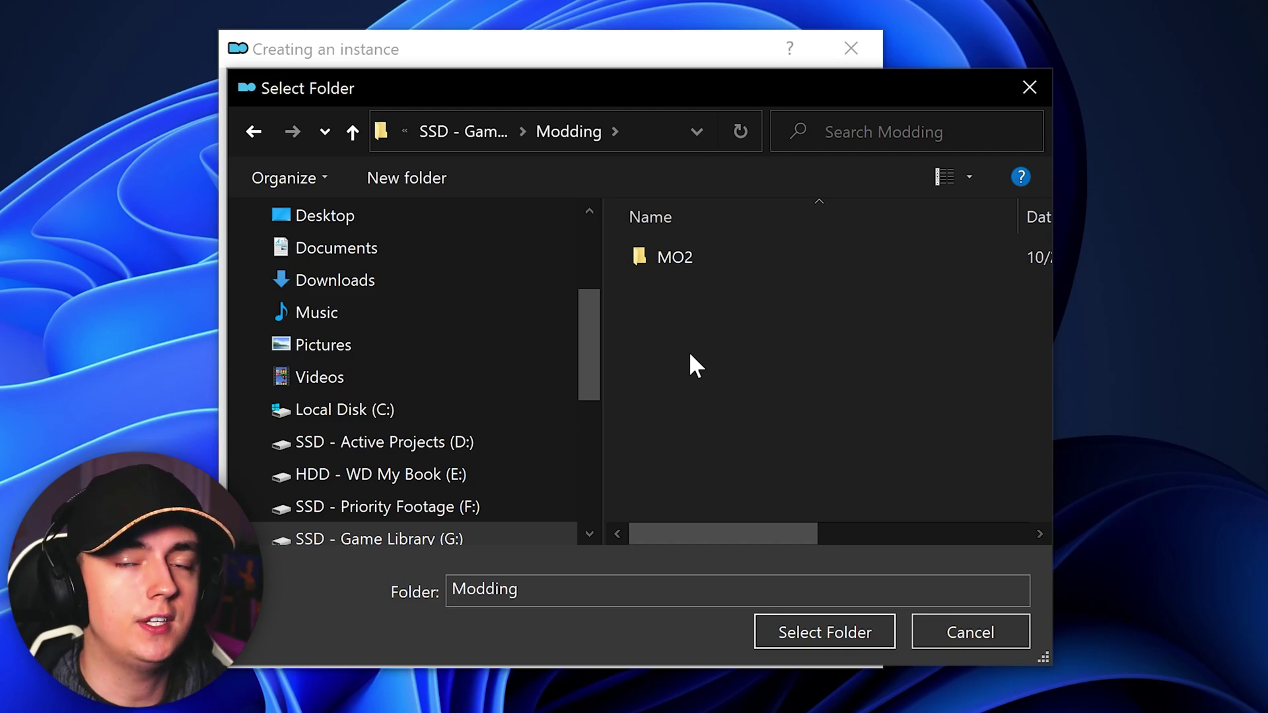
pyautogui.rightClick(690, 355)
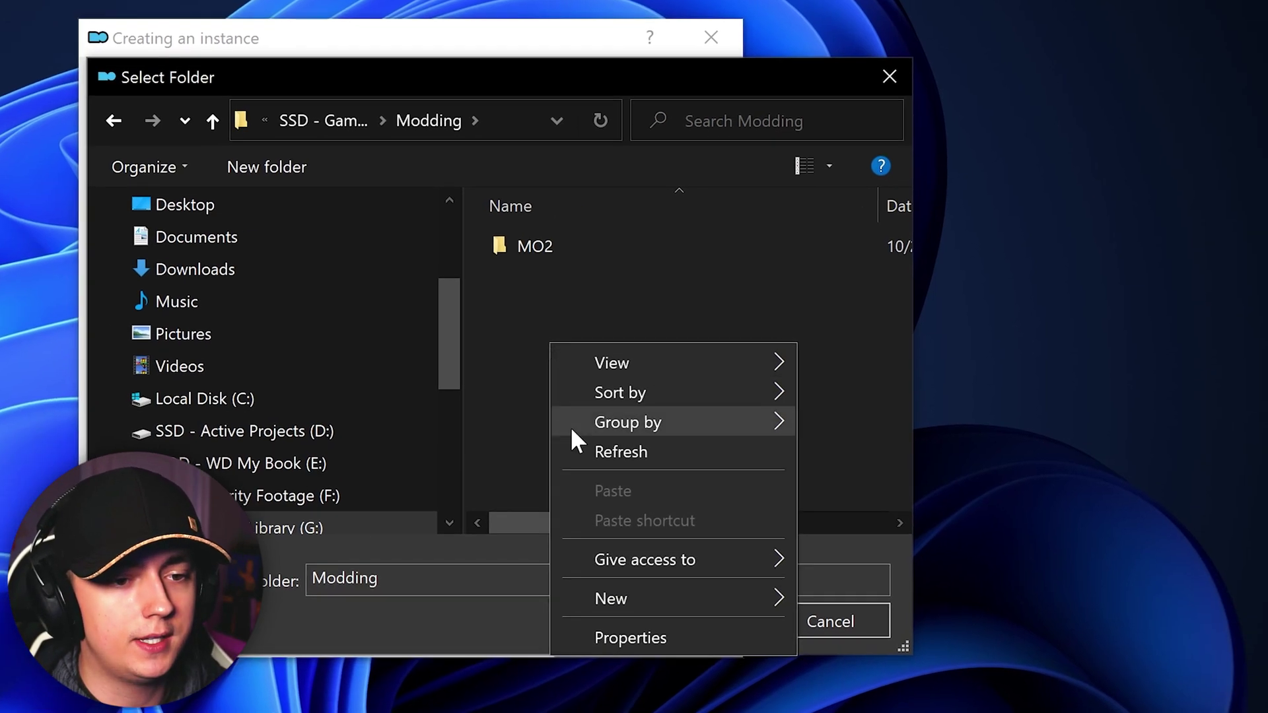
pyautogui.moveTo(643, 608)
pyautogui.click(865, 601)
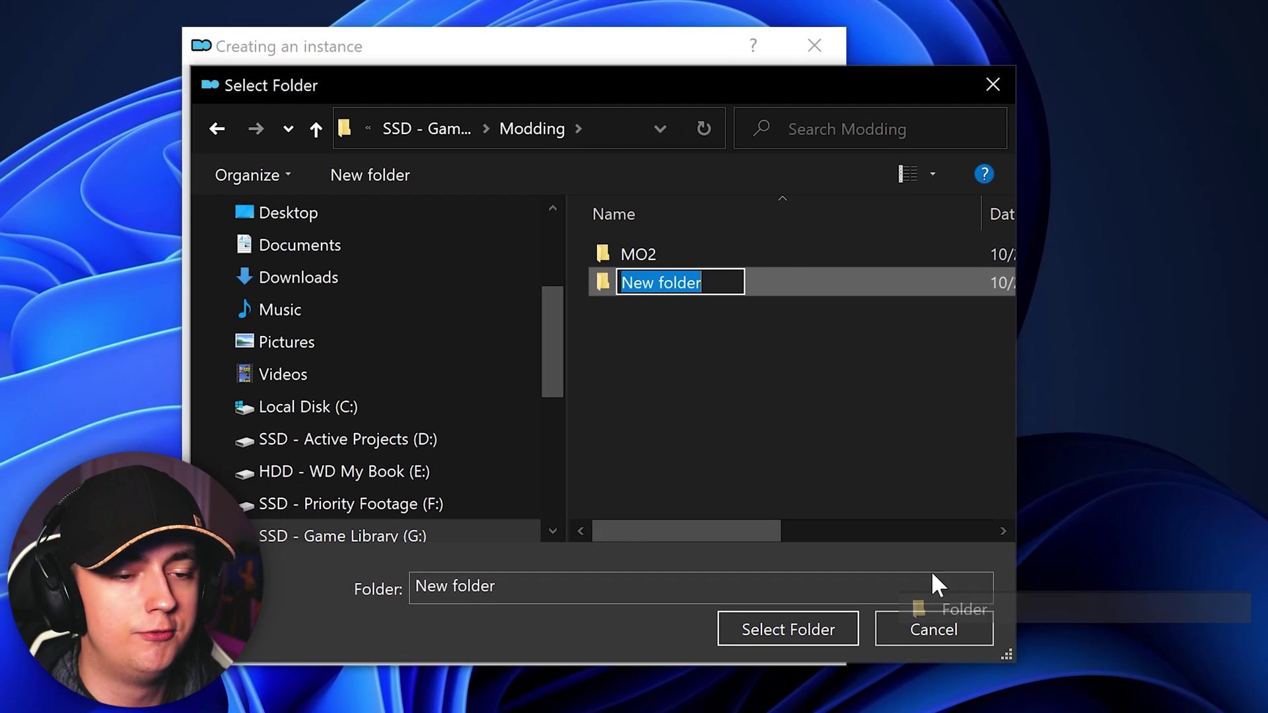
pyautogui.write('MO2 - Fallout 3')
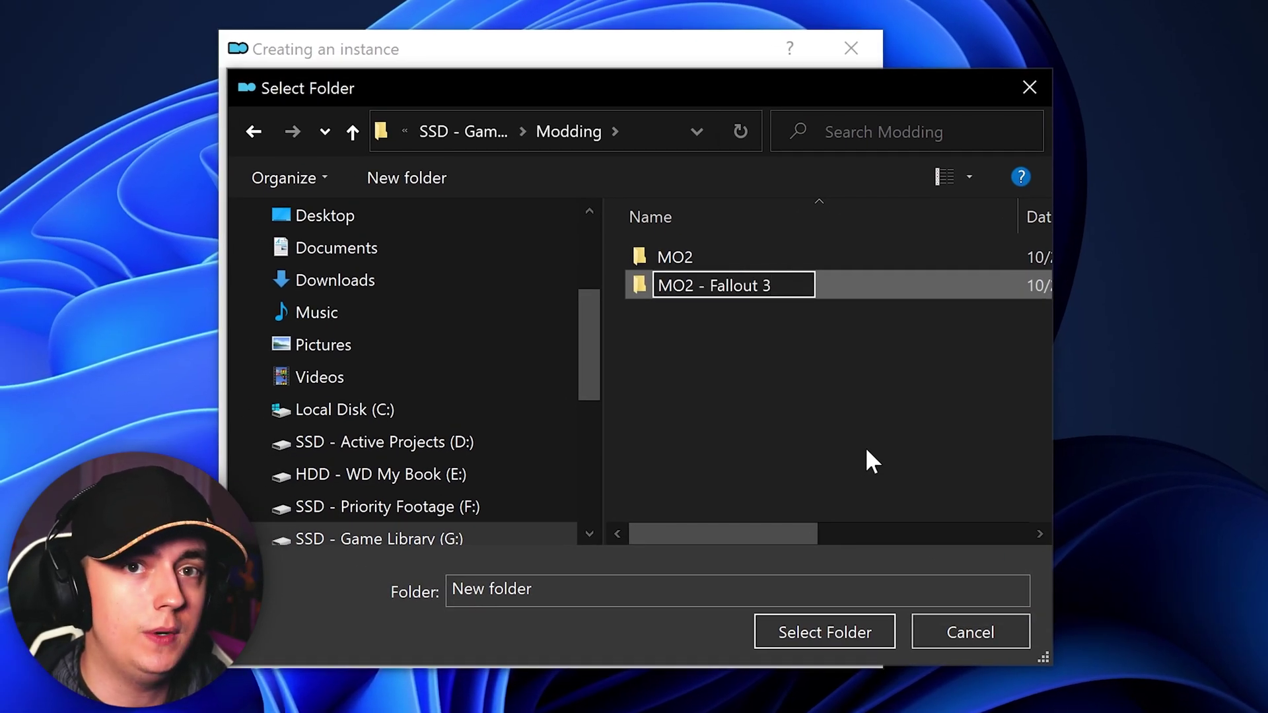
pyautogui.write(' GOTY')
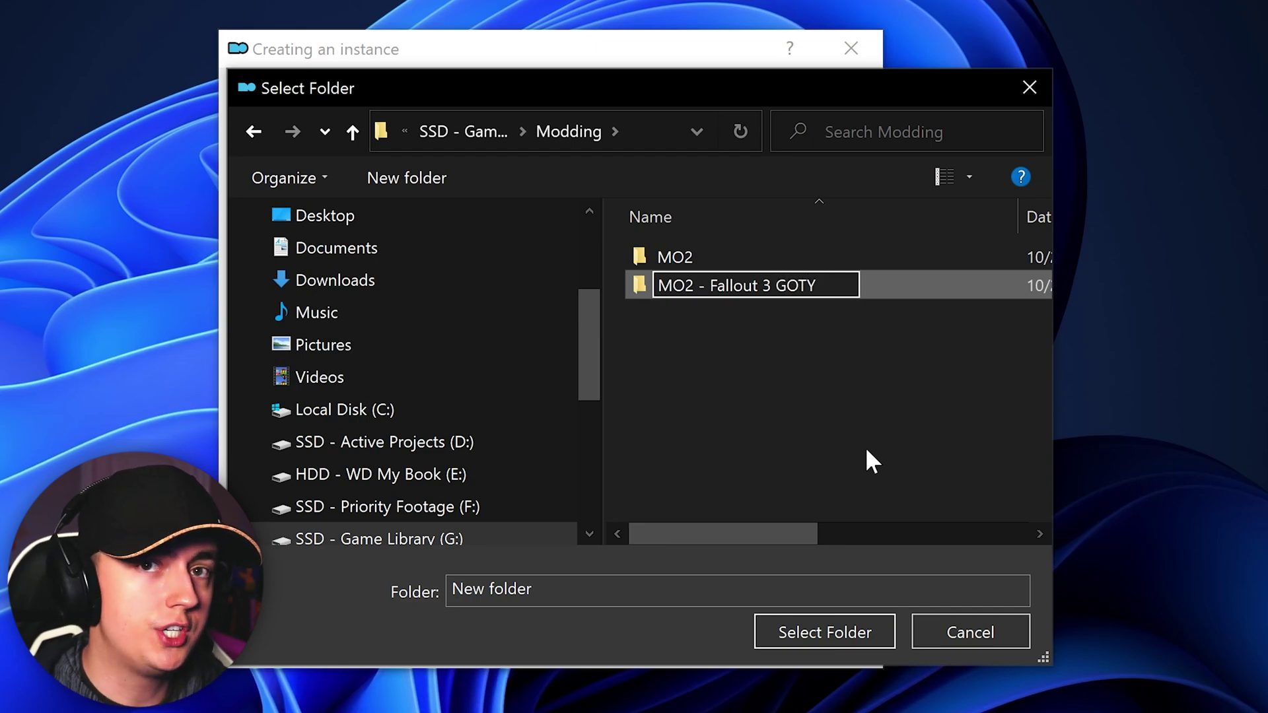
pyautogui.press('BackSpace')
pyautogui.press('BackSpace')
pyautogui.press('BackSpace')
pyautogui.press('BackSpace')
pyautogui.press('BackSpace')
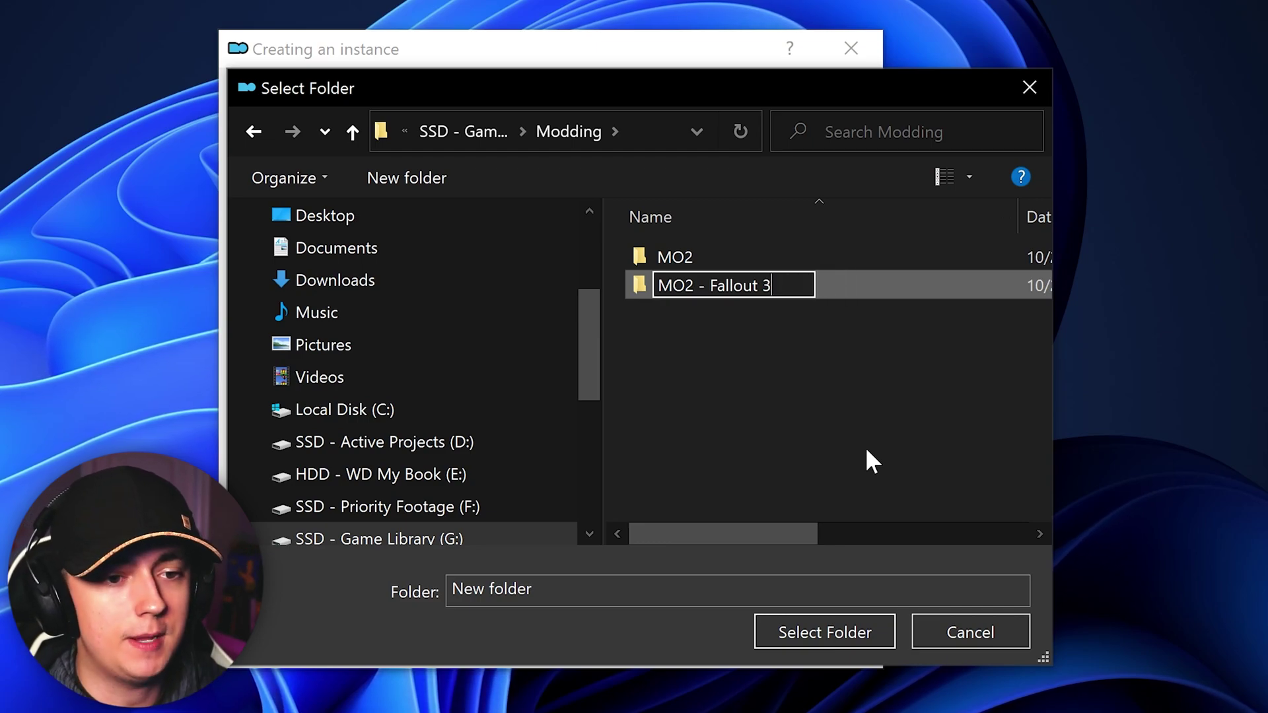
pyautogui.press('Return')
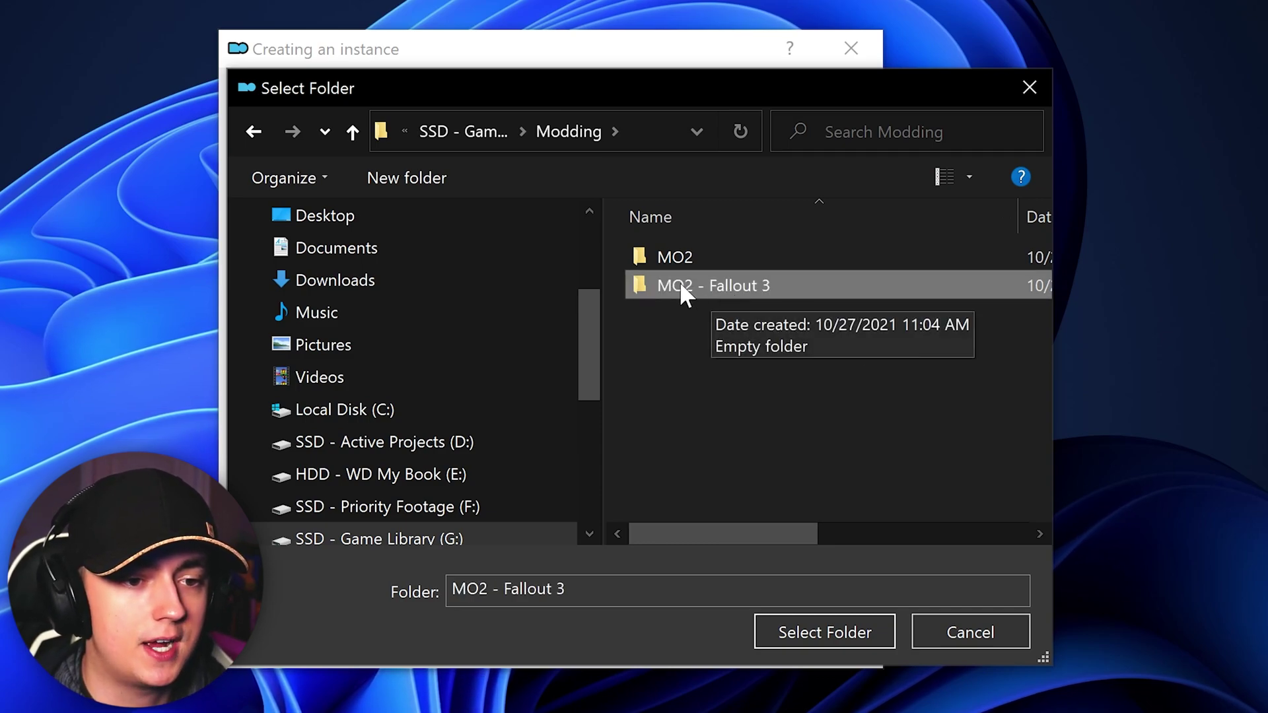
# - Set G:\Modding\MO2 - Fallout 3 as the base directory and accept the default downloads, mods, profiles and overwrite paths
pyautogui.click(825, 632)
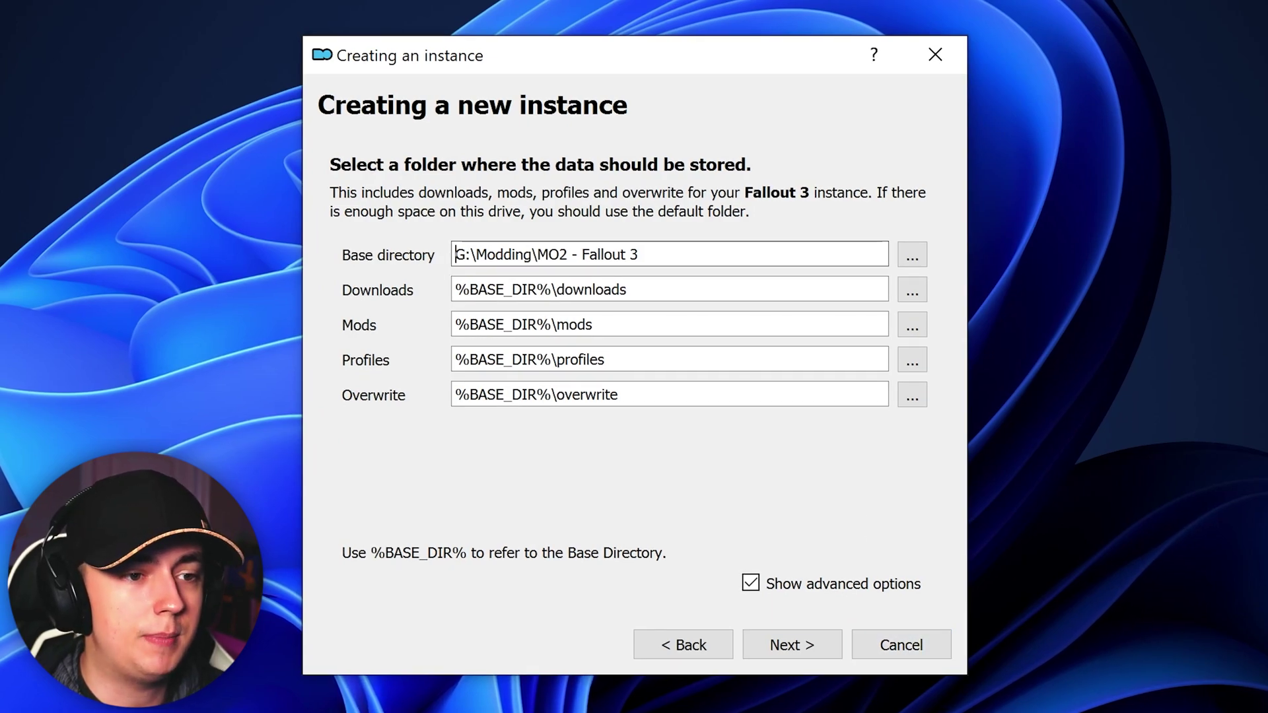
pyautogui.moveTo(456, 254); pyautogui.dragTo(650, 254)
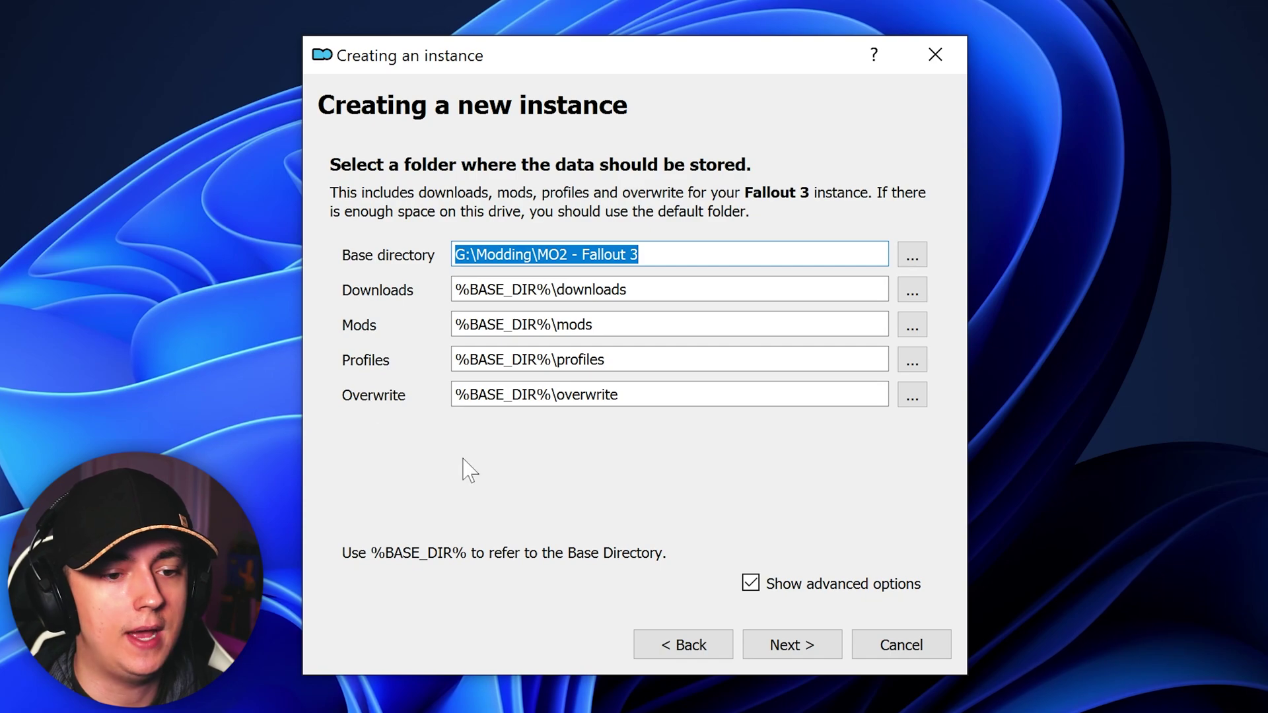
pyautogui.click(798, 651)
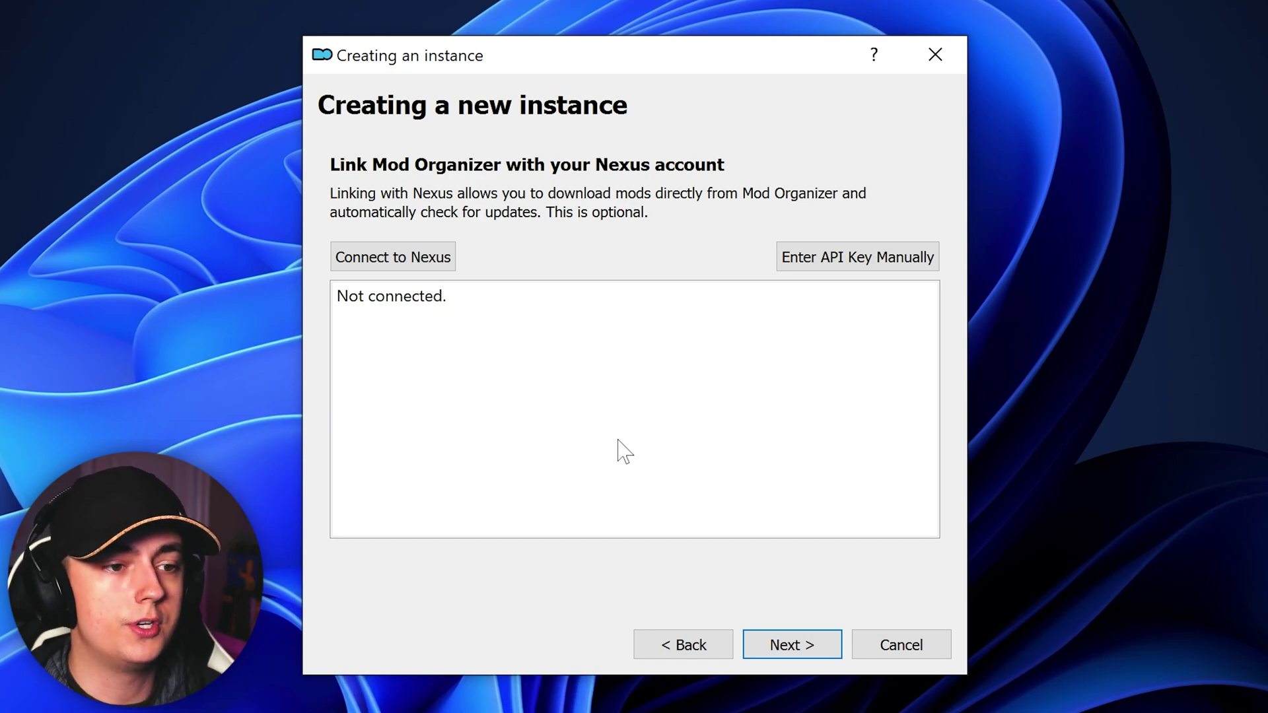
# - Link Mod Organizer with the Nexus account by authorising its access request, and continue to the instance confirmation
pyautogui.click(405, 263)
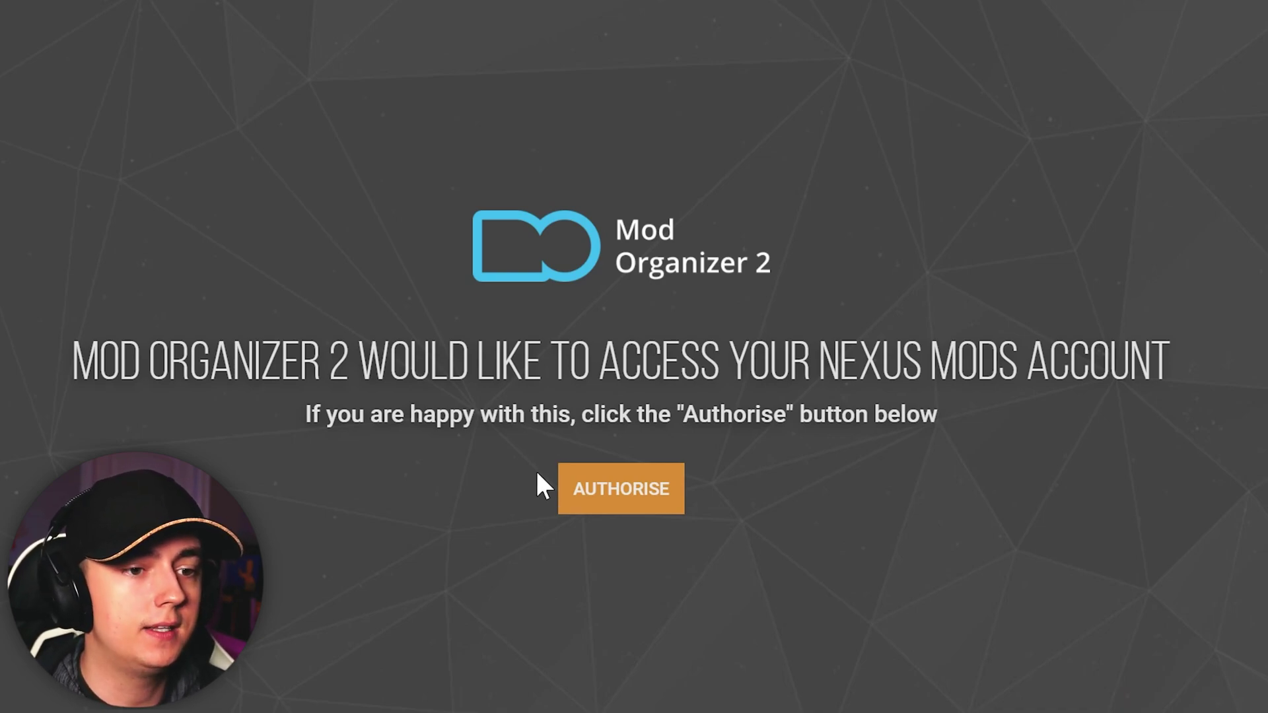
pyautogui.click(624, 502)
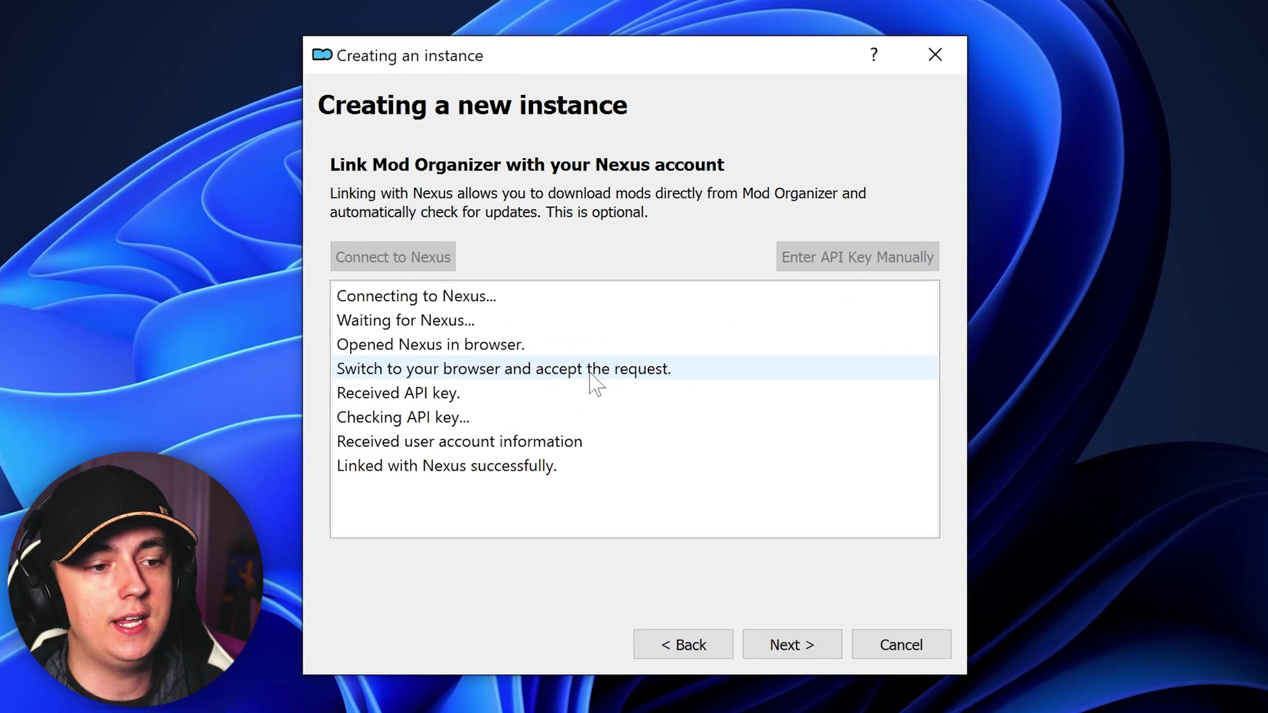
pyautogui.click(463, 470)
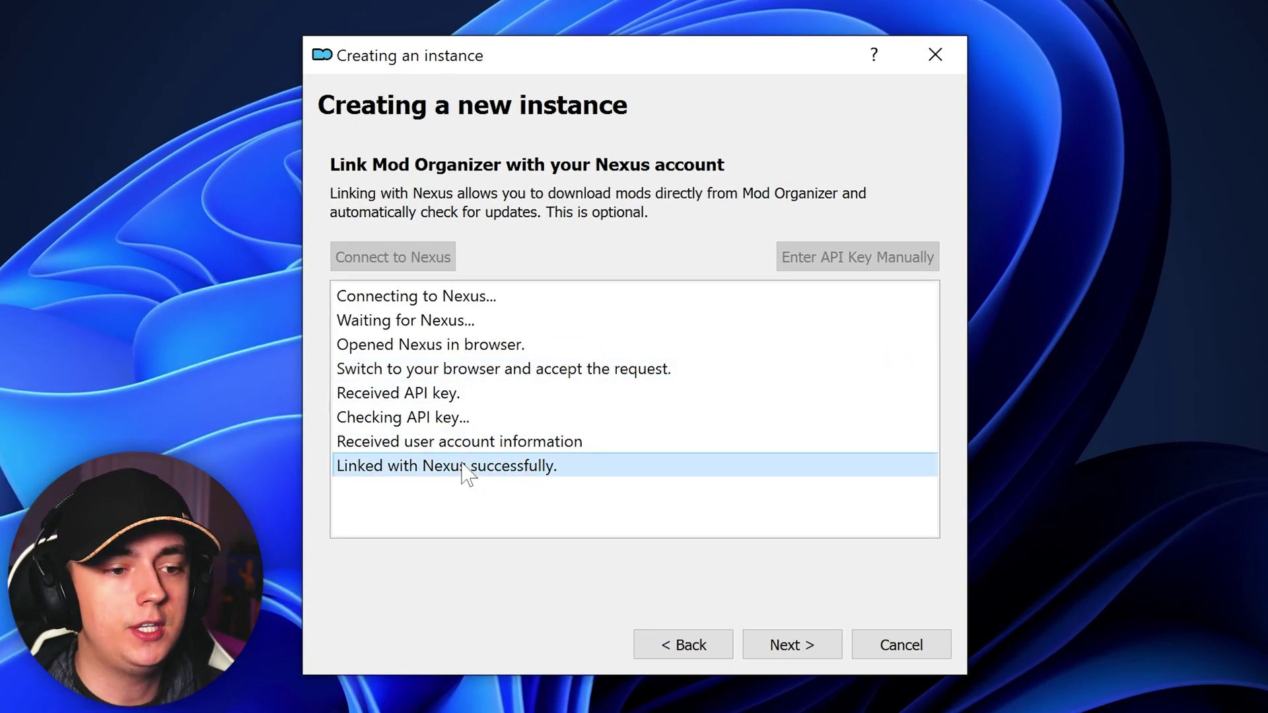
pyautogui.click(797, 650)
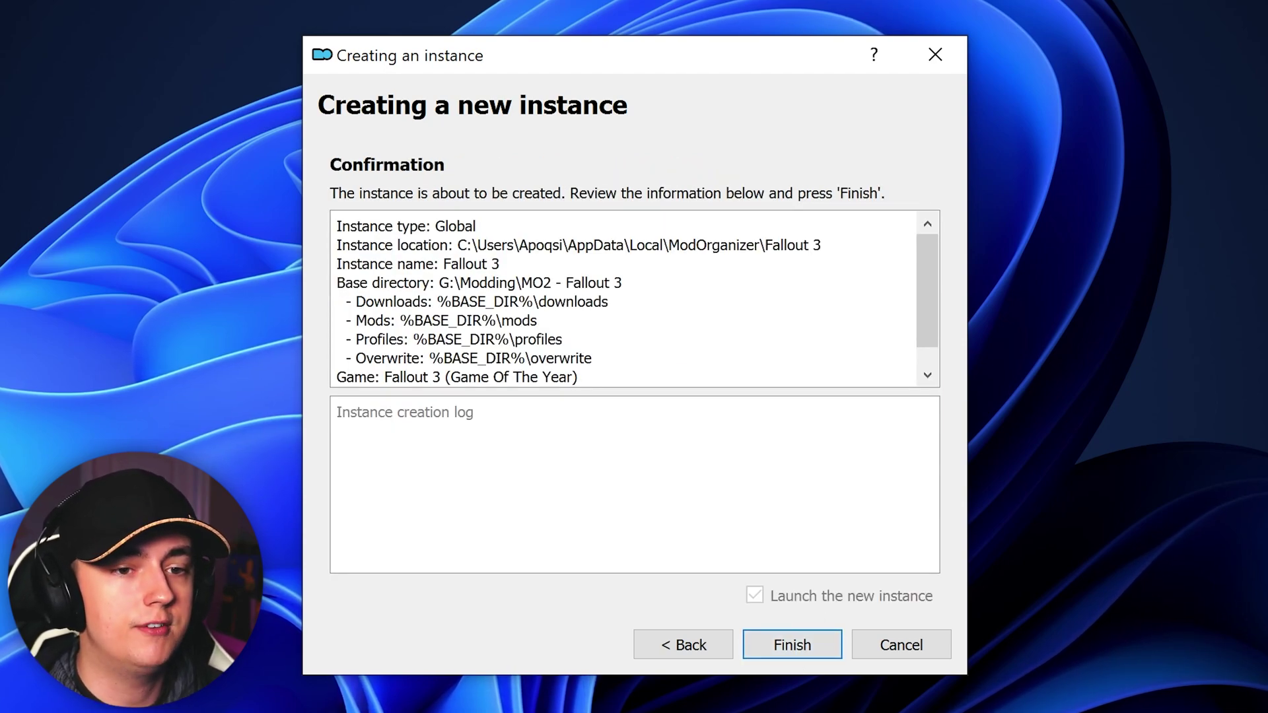
# - Review the instance summary down to the game location and finish creating the Fallout 3 instance
pyautogui.click(926, 284)
pyautogui.moveTo(925, 275); pyautogui.dragTo(933, 338)
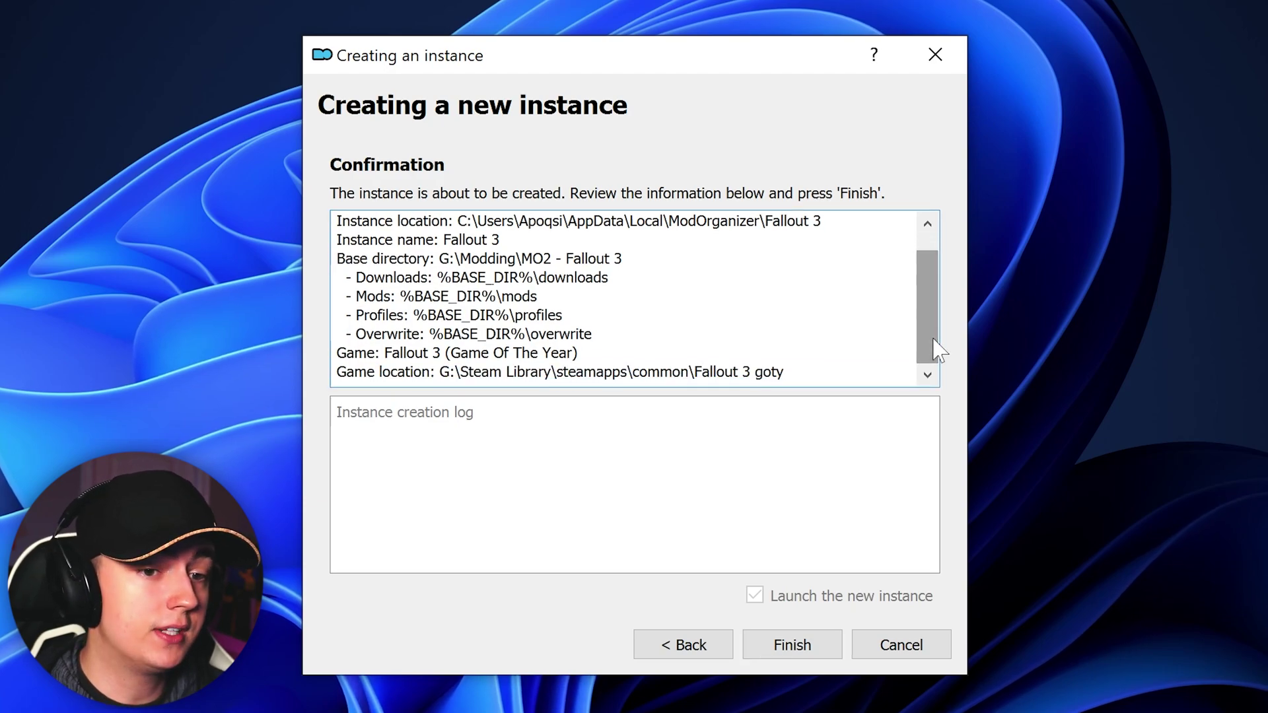
pyautogui.click(792, 647)
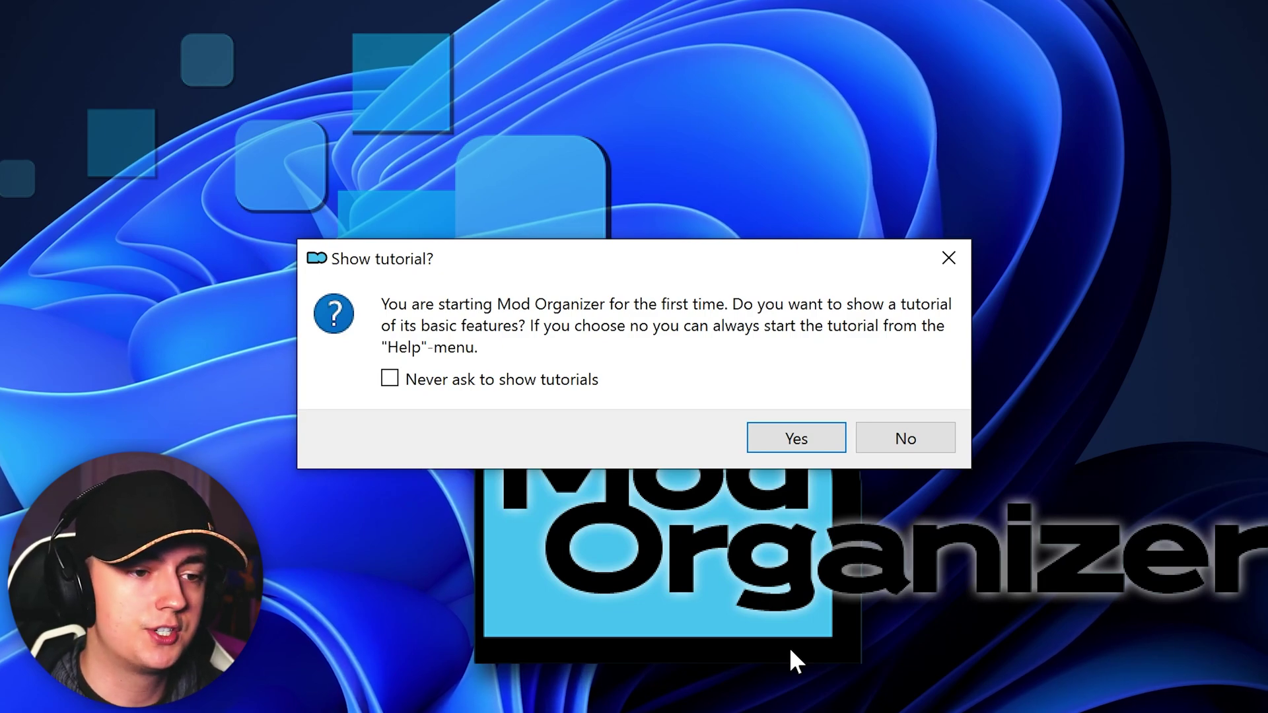
# - Opt out of future tutorial prompts and associate Mod Organizer with nxm links
pyautogui.click(508, 386)
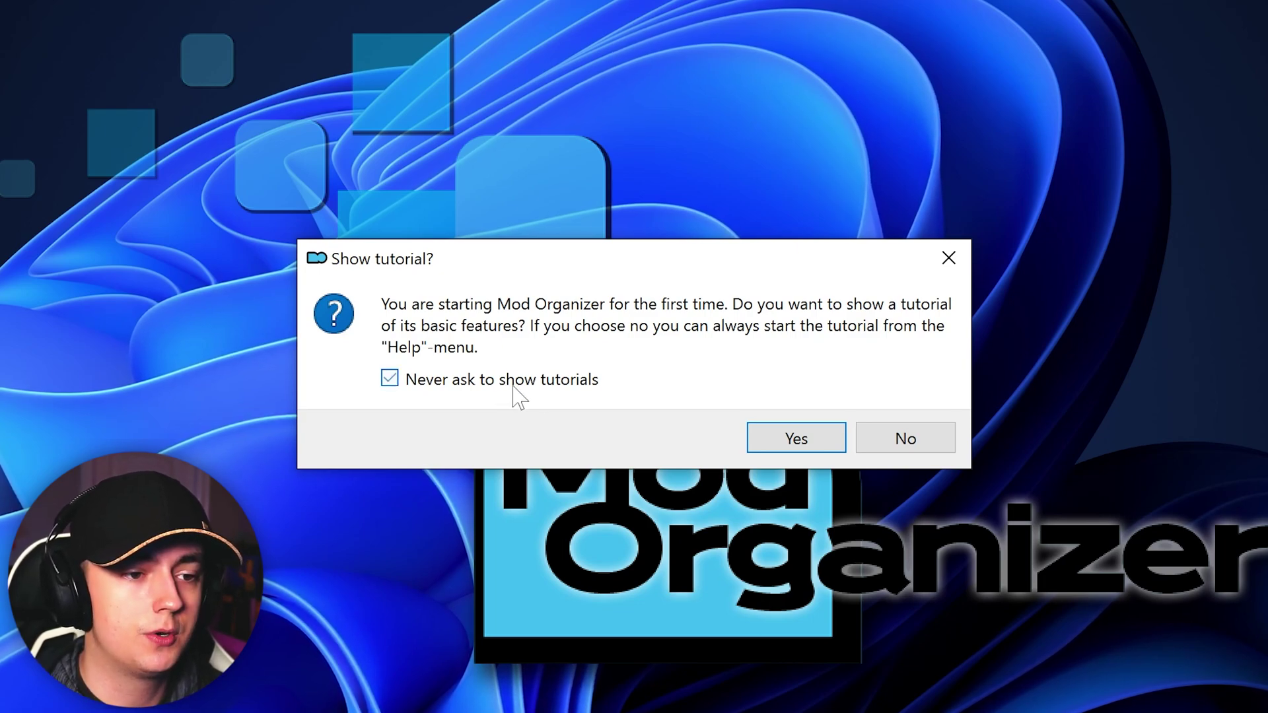
pyautogui.click(806, 439)
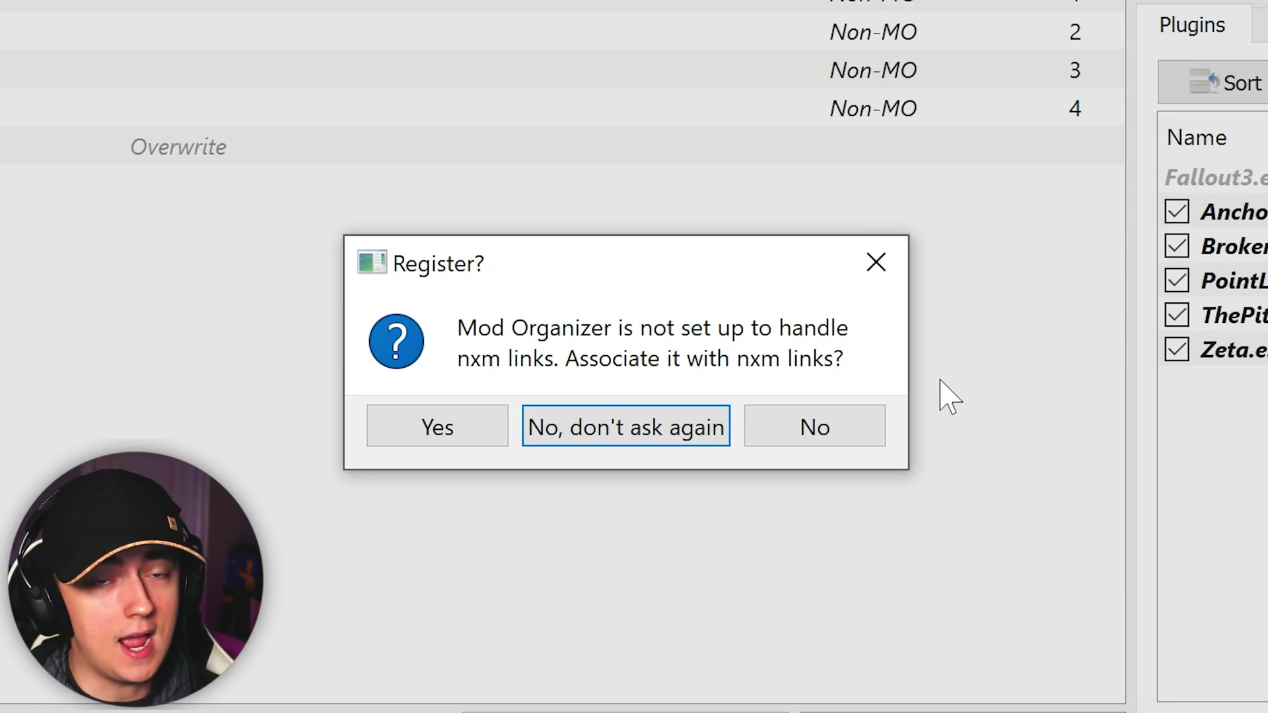
pyautogui.click(438, 428)
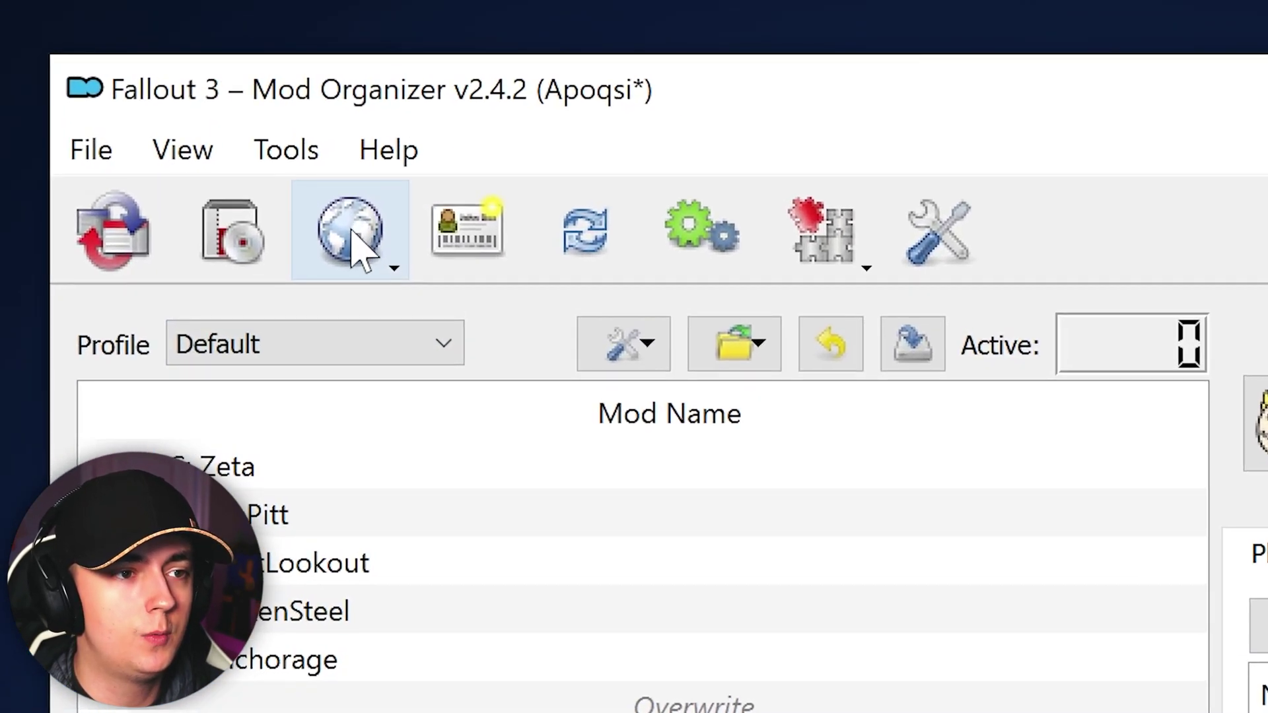
# - Visit Fallout 3 on Nexus from Mod Organizer and open the Gauss Rifle retexture mod page
pyautogui.click(357, 248)
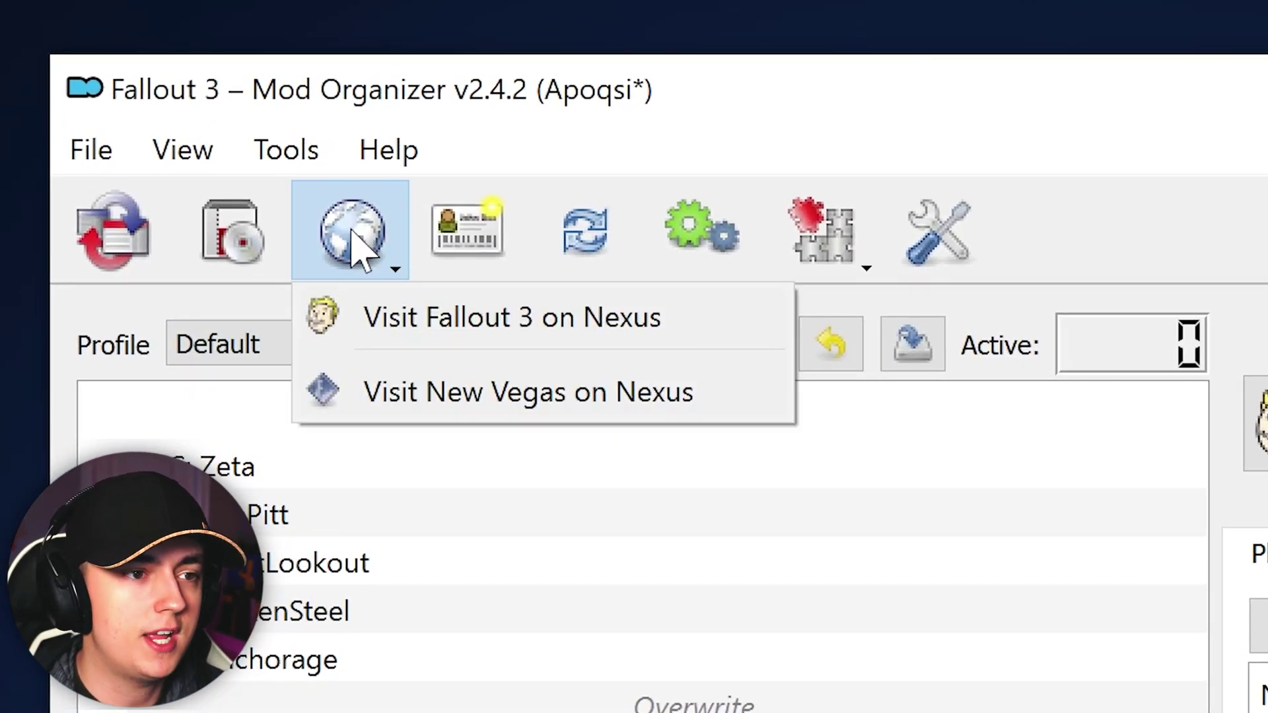
pyautogui.click(525, 318)
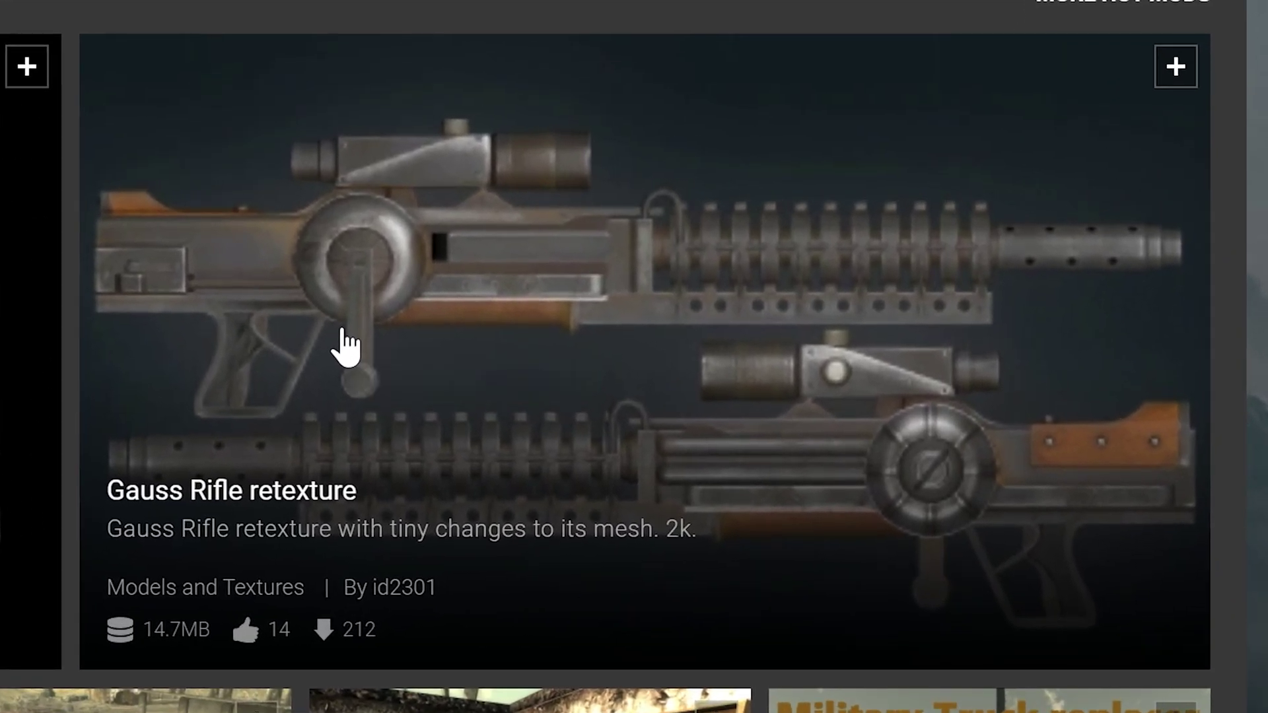
pyautogui.click(344, 348)
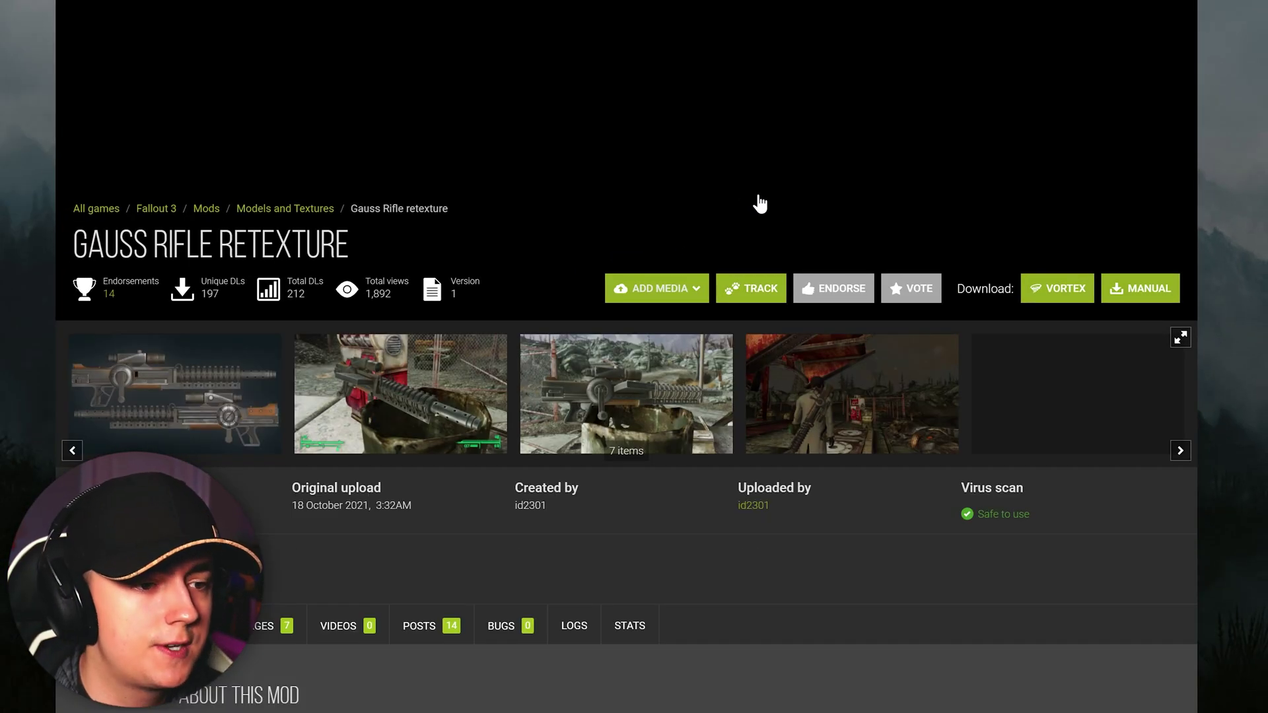
pyautogui.scroll(-6, 178, 251)
pyautogui.click(177, 248)
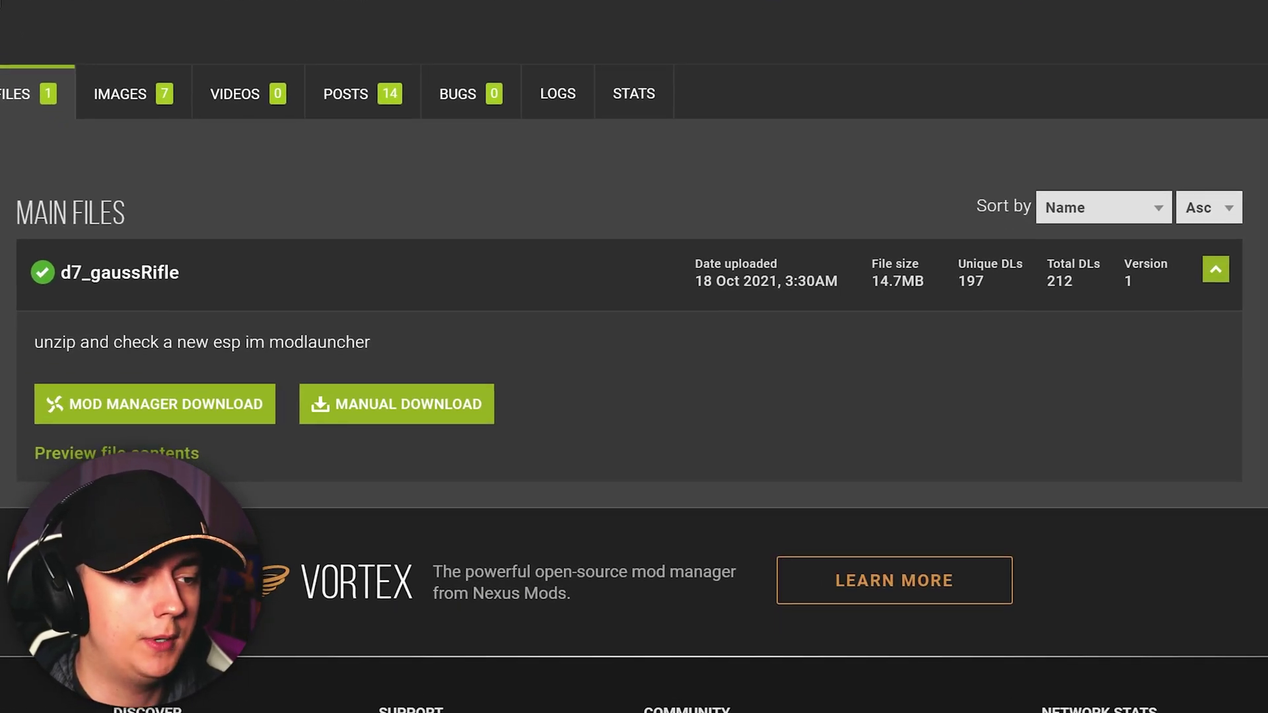
pyautogui.click(91, 410)
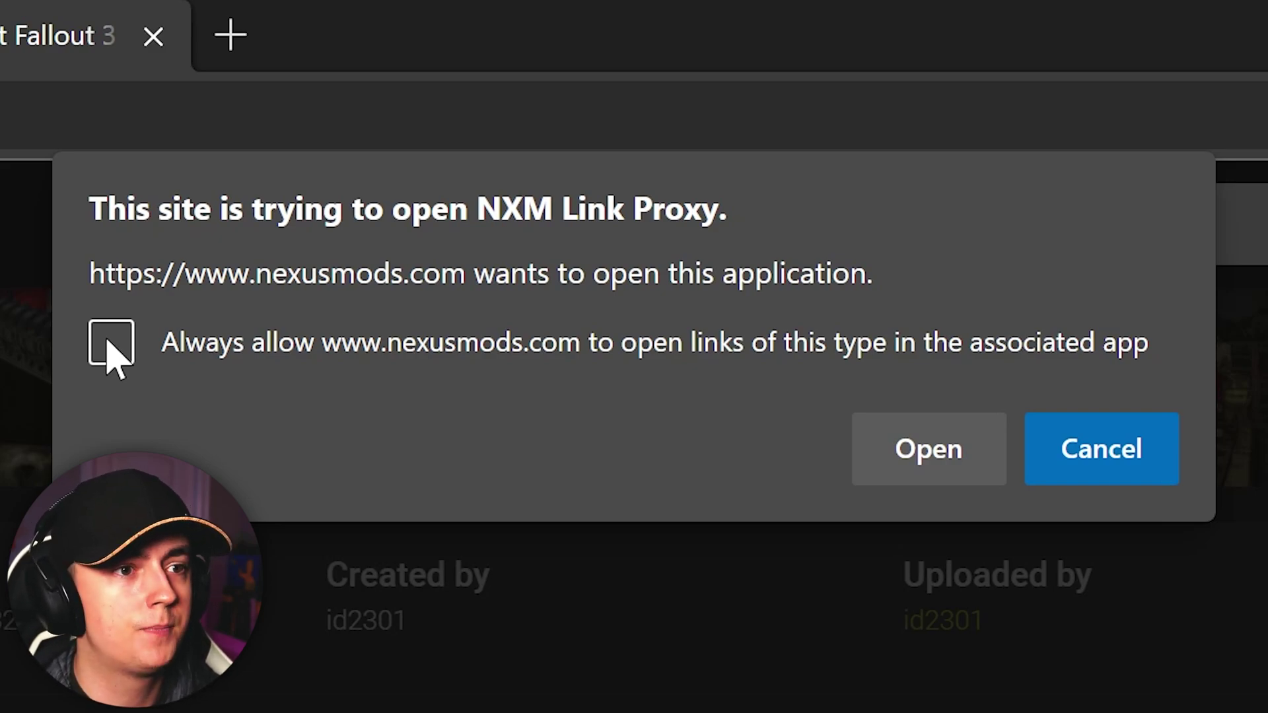
pyautogui.click(110, 343)
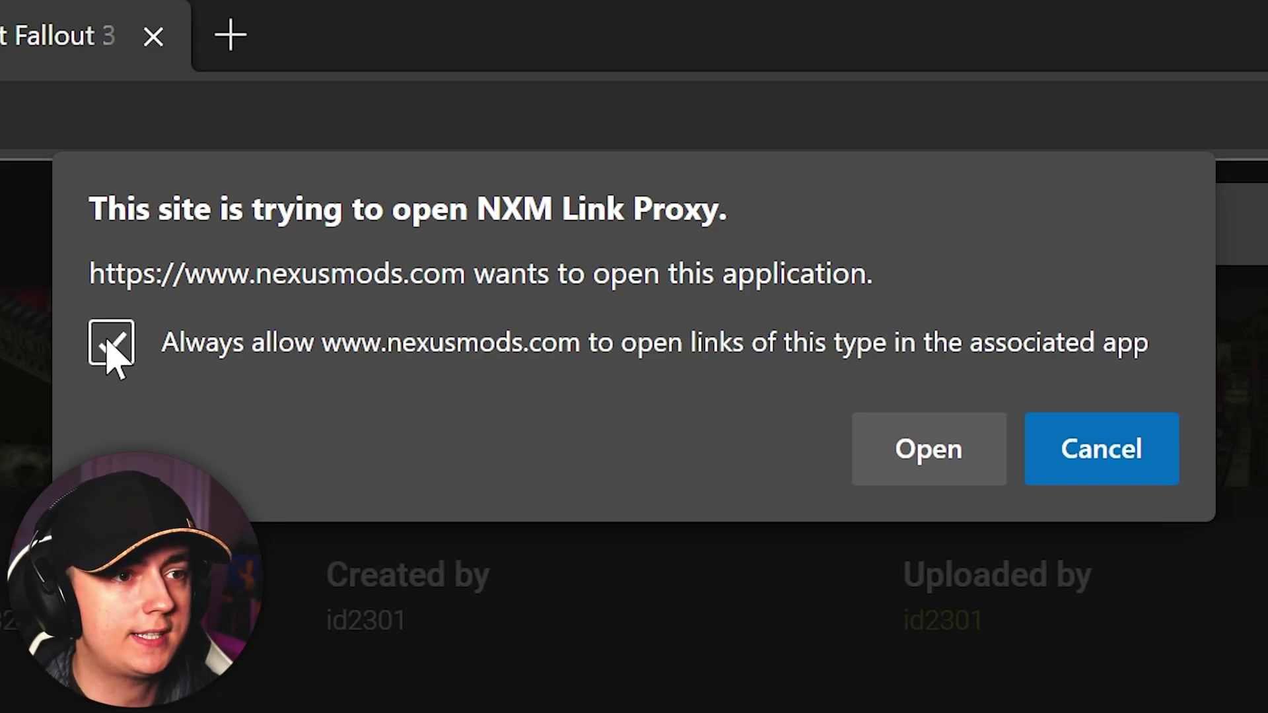
pyautogui.click(956, 462)
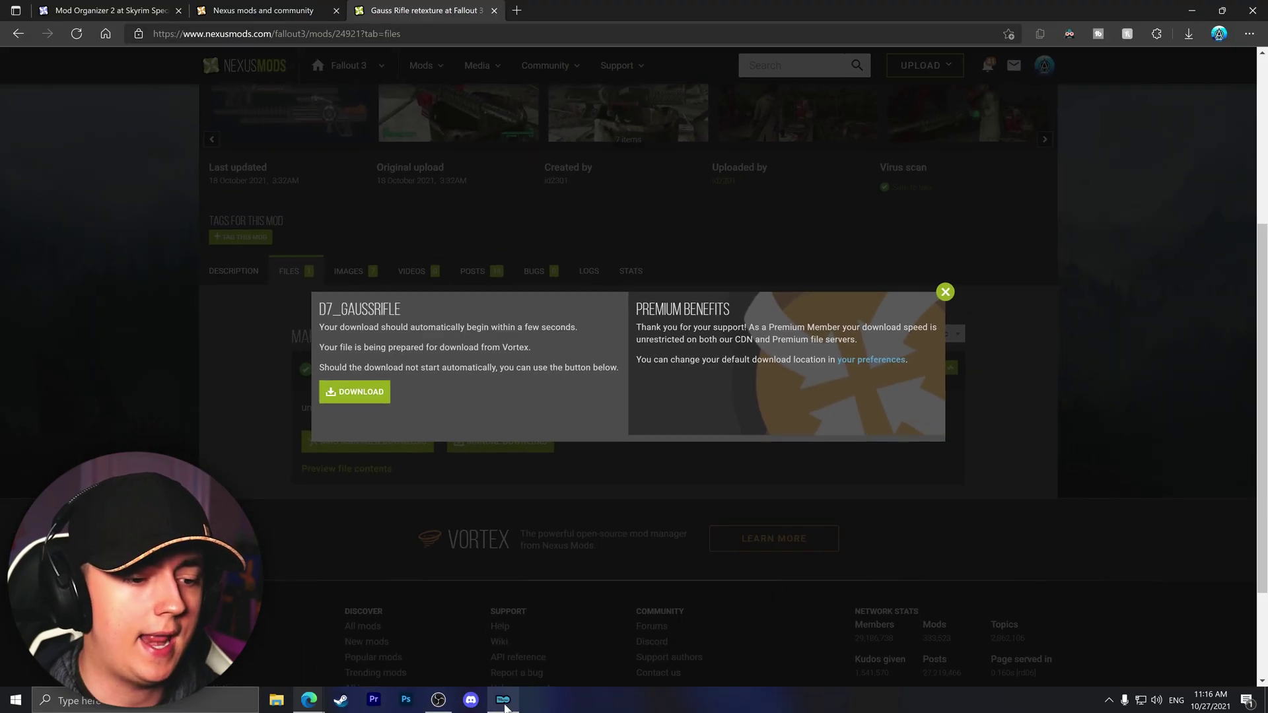
# - Switch to Mod Organizer, show its downloads list, and widen the Name and Status columns
pyautogui.click(503, 701)
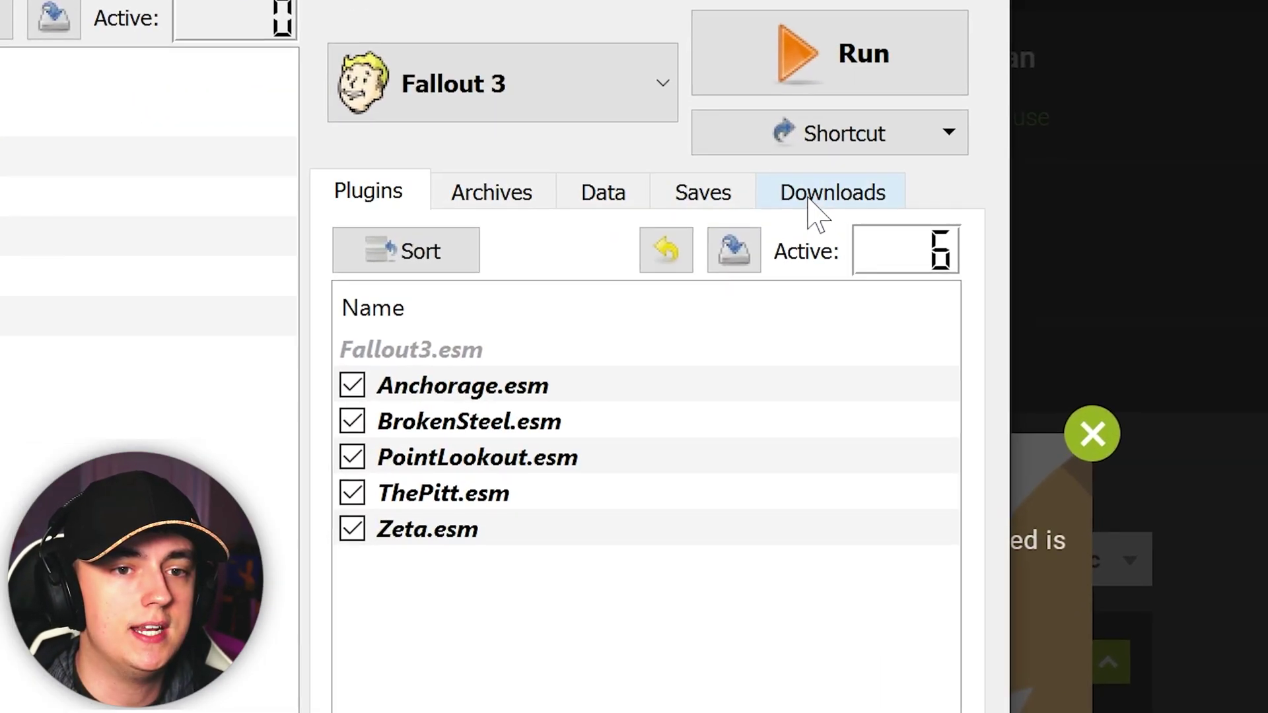
pyautogui.click(855, 215)
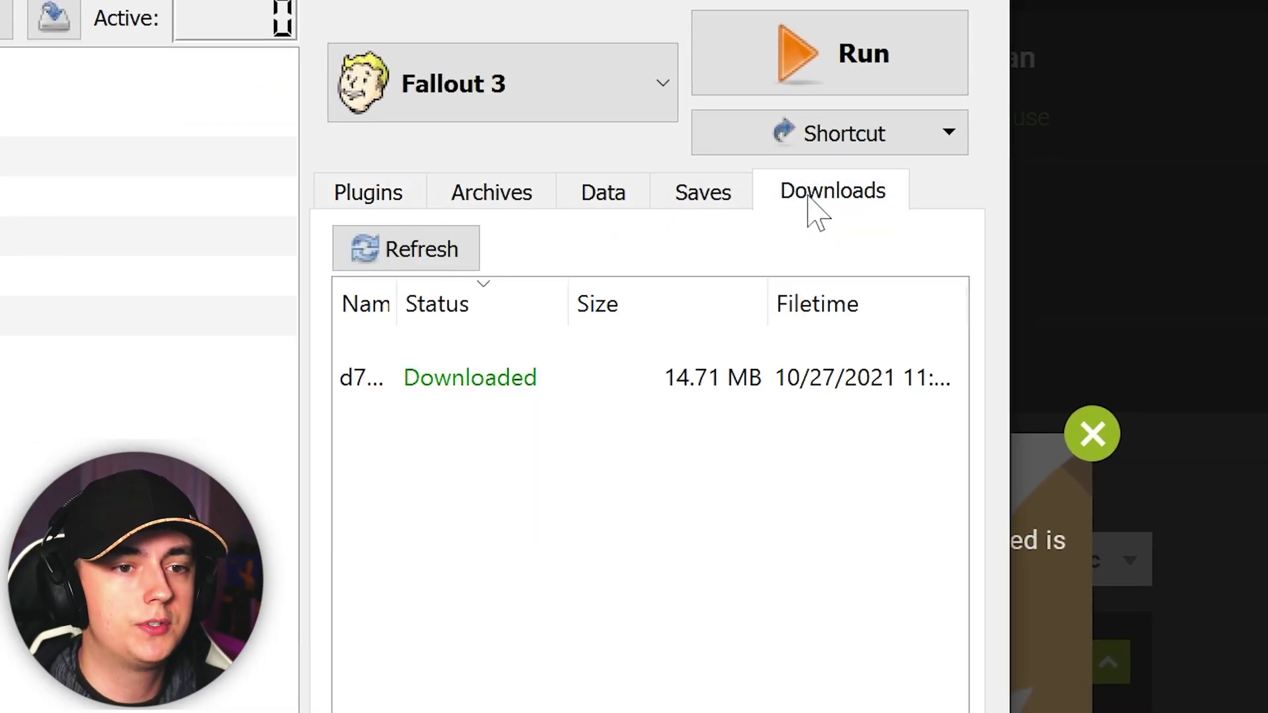
pyautogui.moveTo(396, 303); pyautogui.dragTo(519, 298)
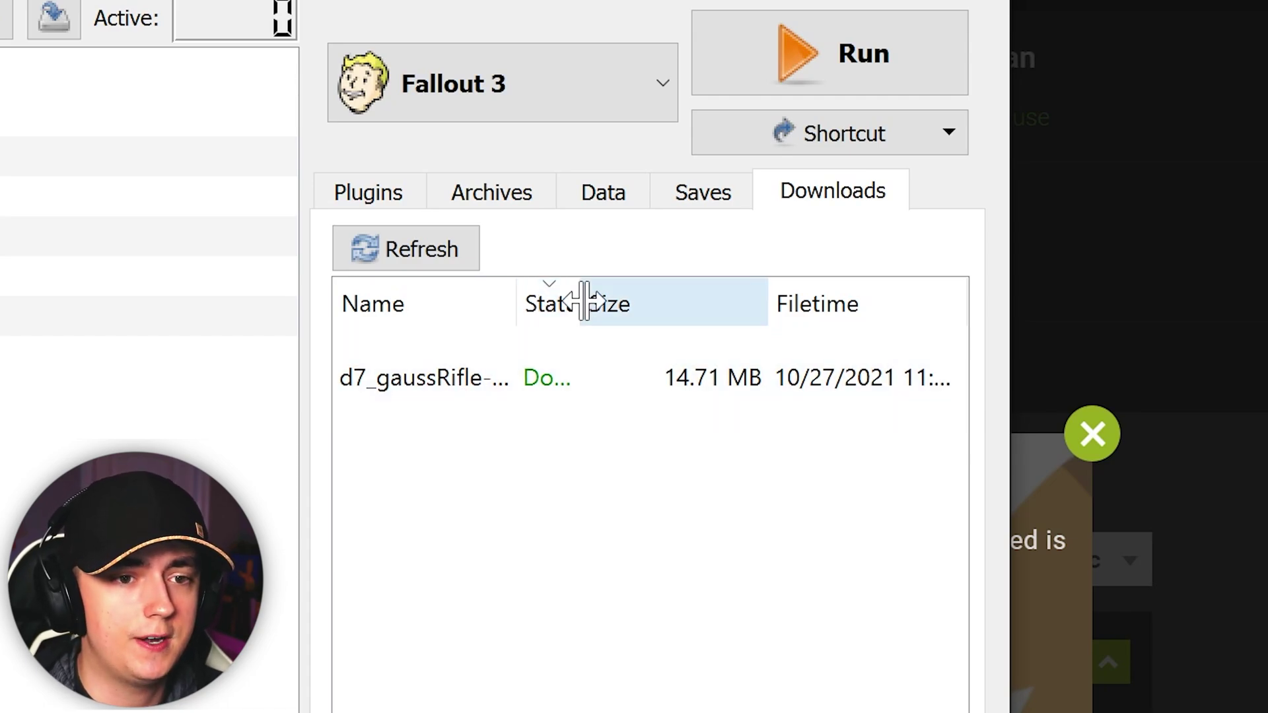
pyautogui.moveTo(585, 301); pyautogui.dragTo(645, 299)
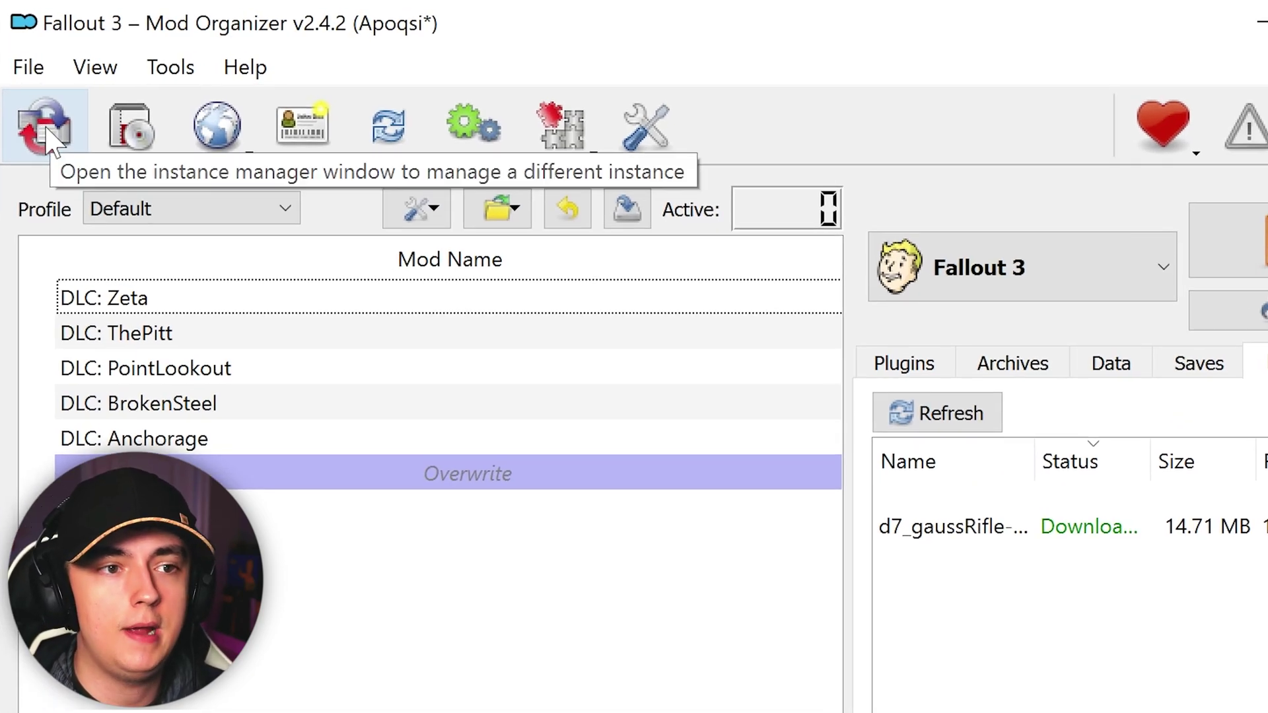
# - Open the instance manager and start creating another instance
pyautogui.click(45, 132)
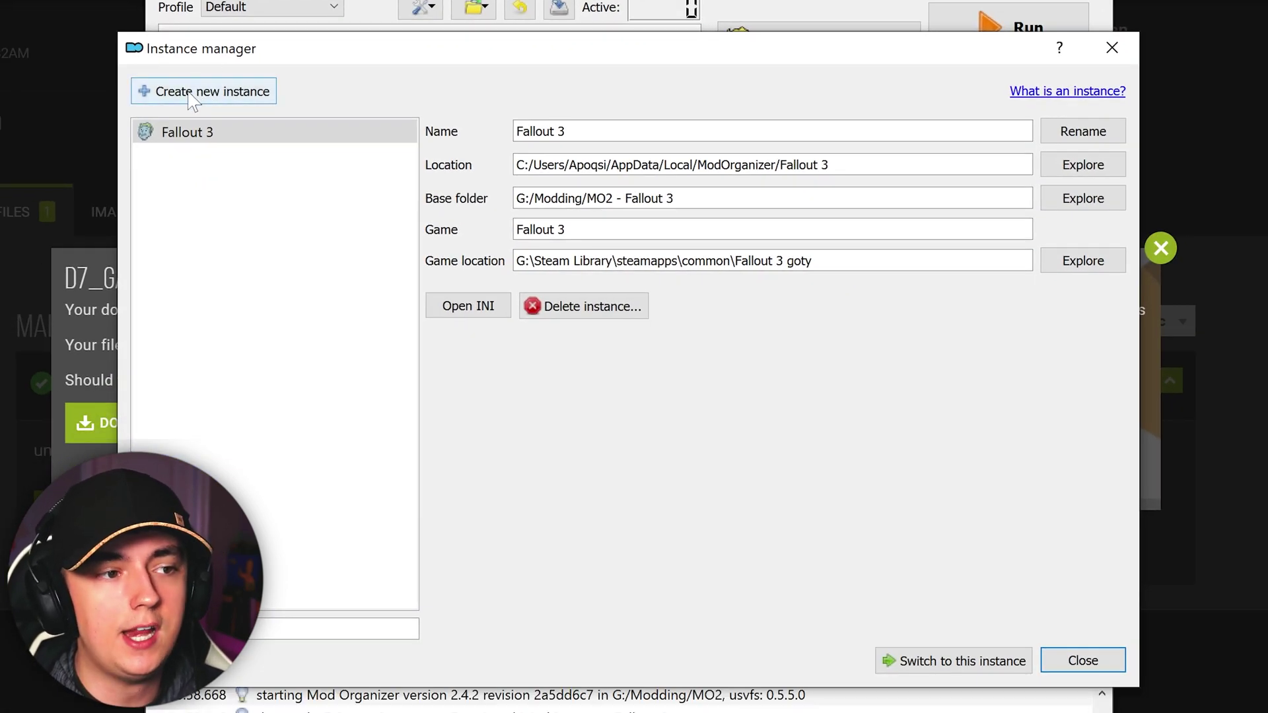
pyautogui.click(193, 96)
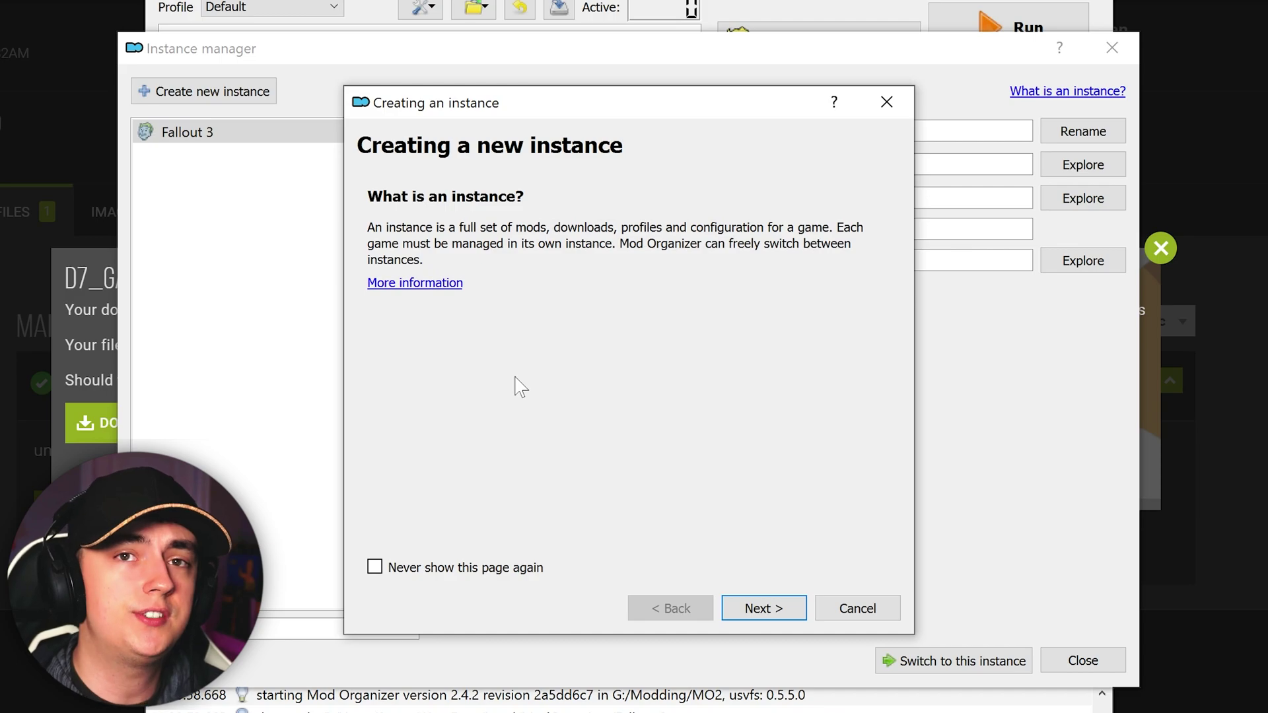